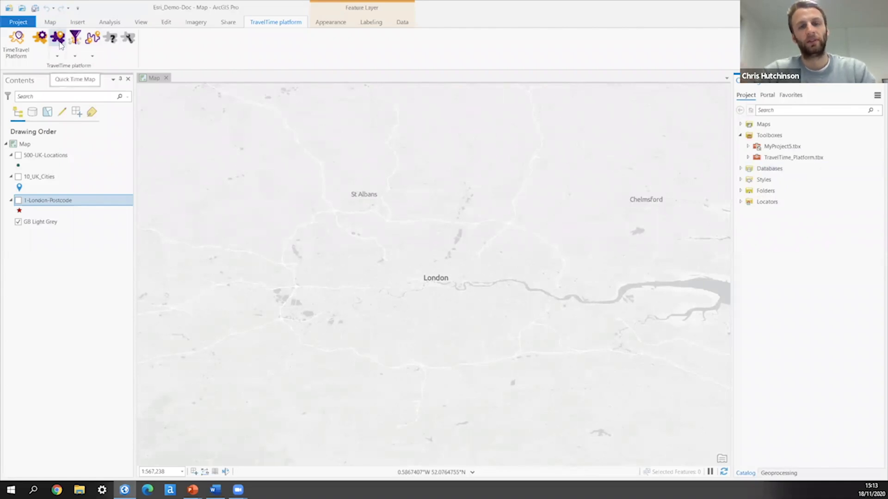
- Start the Quick Time Map tool and set the three public transport journey times to 15, 30 and 60 minutes
click(60, 49)
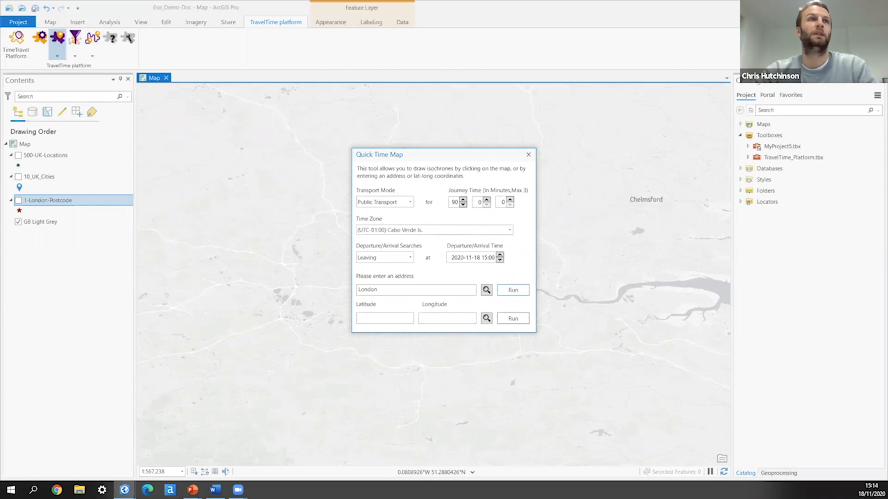
double_click(454, 202)
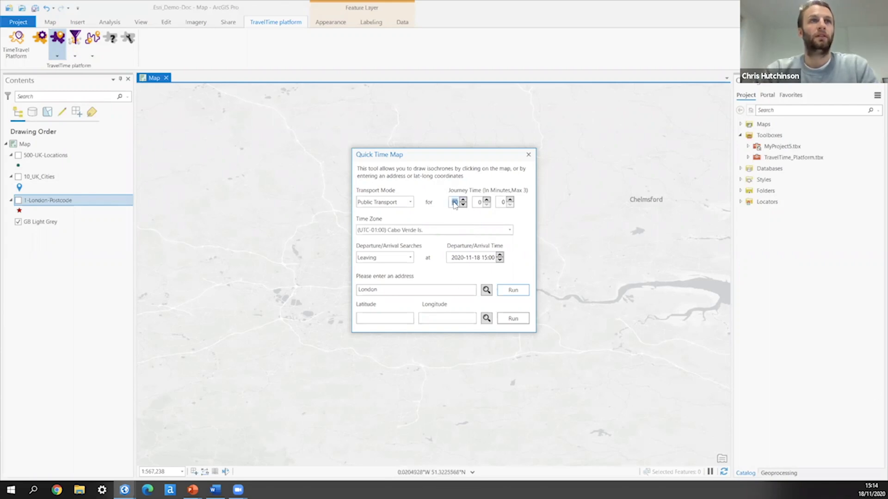
text(15)
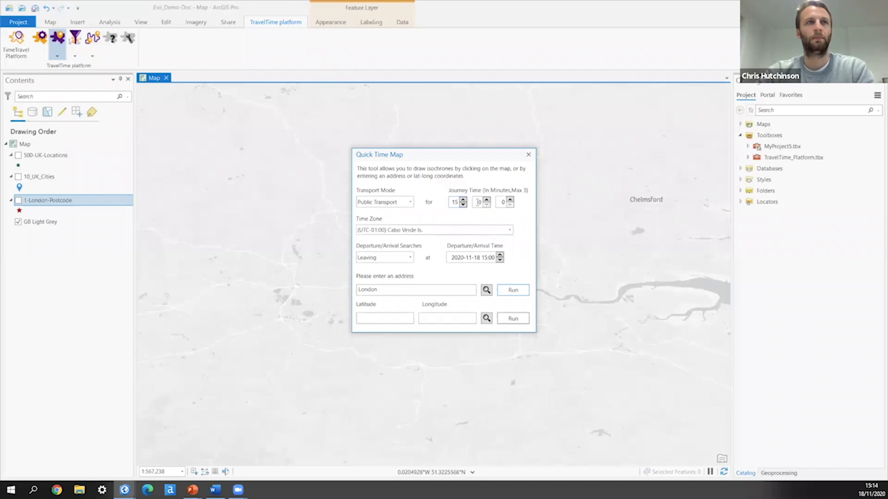
drag(482, 202, 476, 195)
text(3)
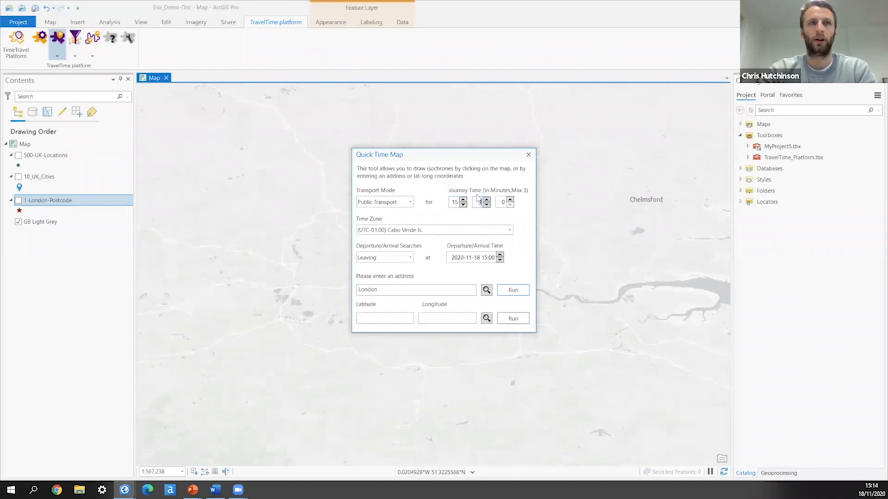
double_click(502, 202)
text(60)
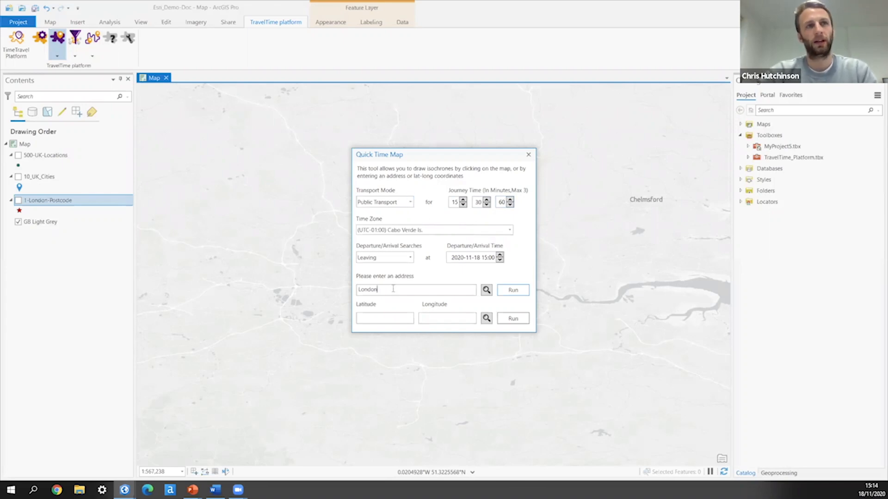
- Enter the London postcode as the address, generate its travel-time isochrones and close the tool
drag(378, 289, 336, 282)
text(EC1V 2NZ)
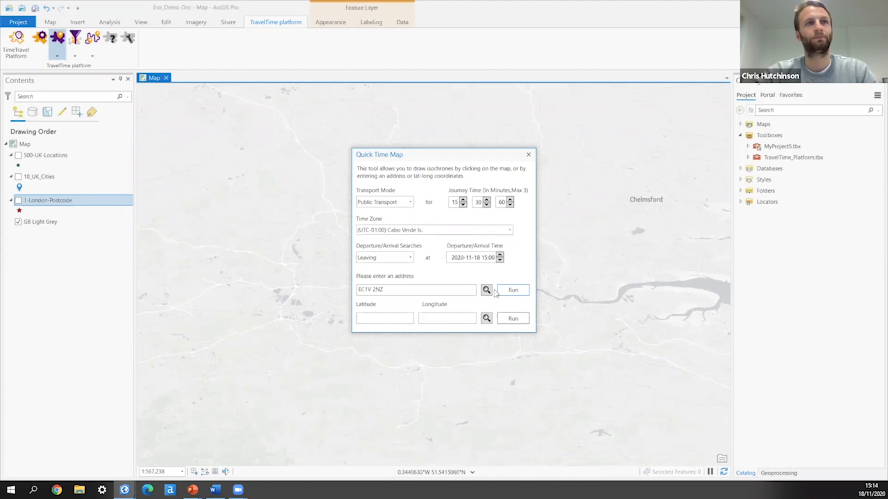
click(512, 290)
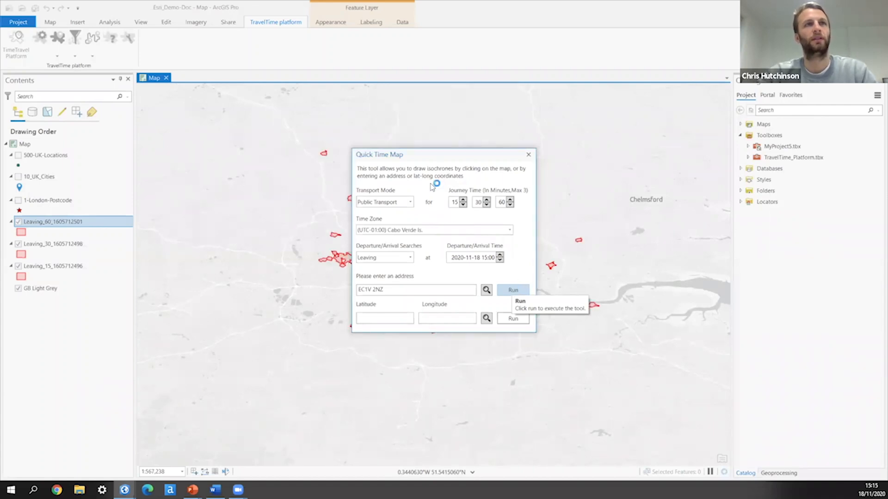
click(528, 155)
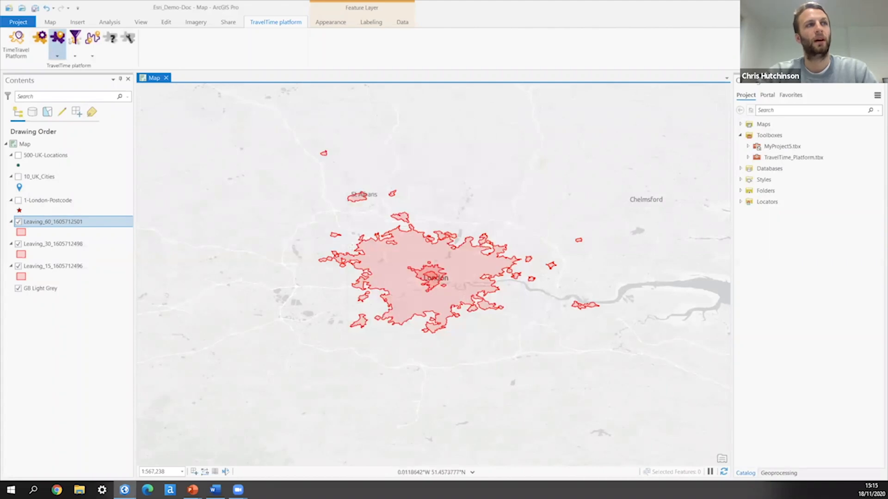
click(32, 266)
click(50, 246)
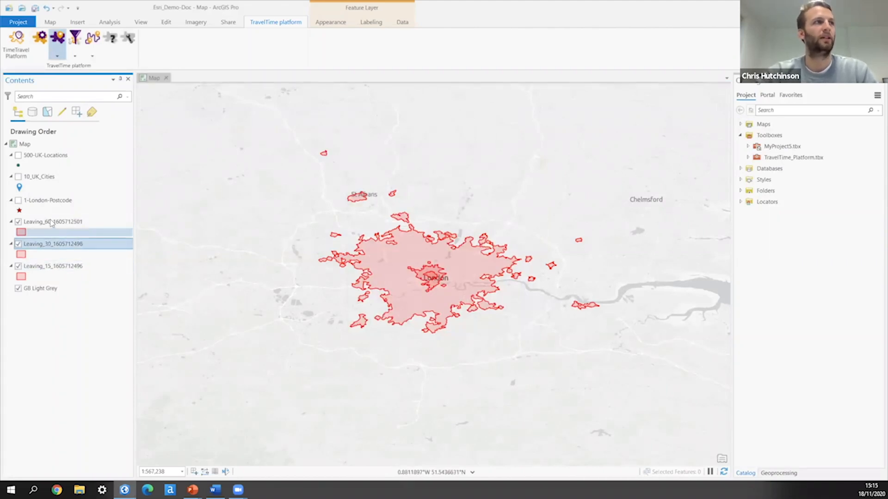
click(52, 224)
click(52, 267)
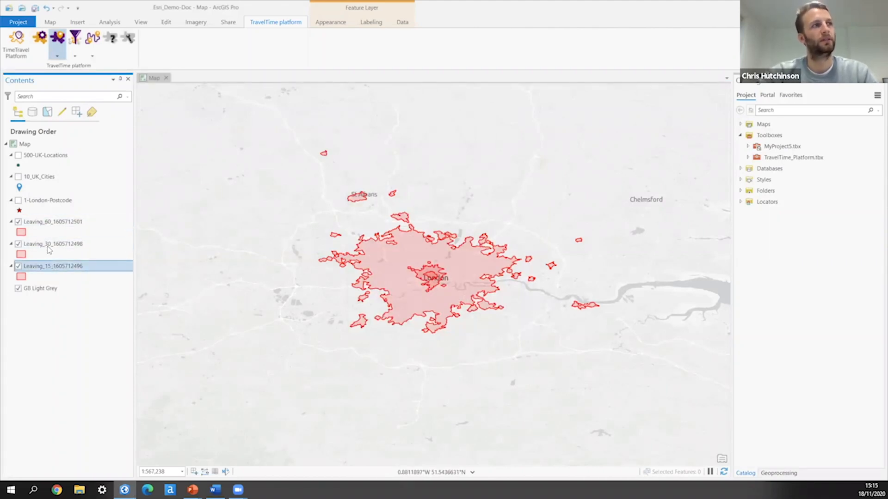
click(49, 246)
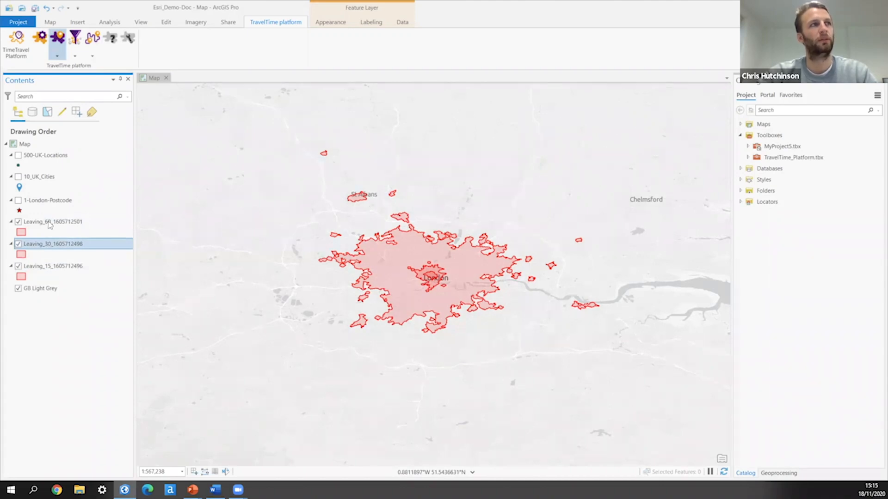
- Remove the 60-, 30- and 15-minute Leaving isochrone layers from the map together
click(52, 224)
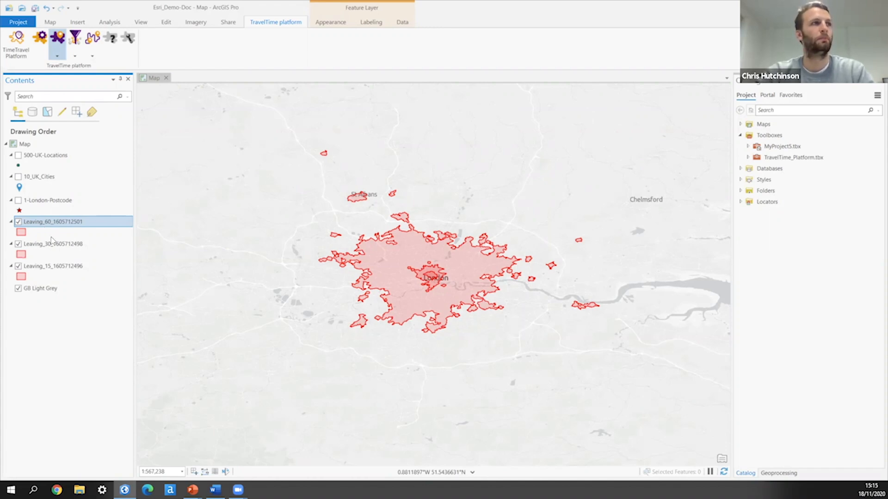
shift+click(46, 268)
right_click(46, 268)
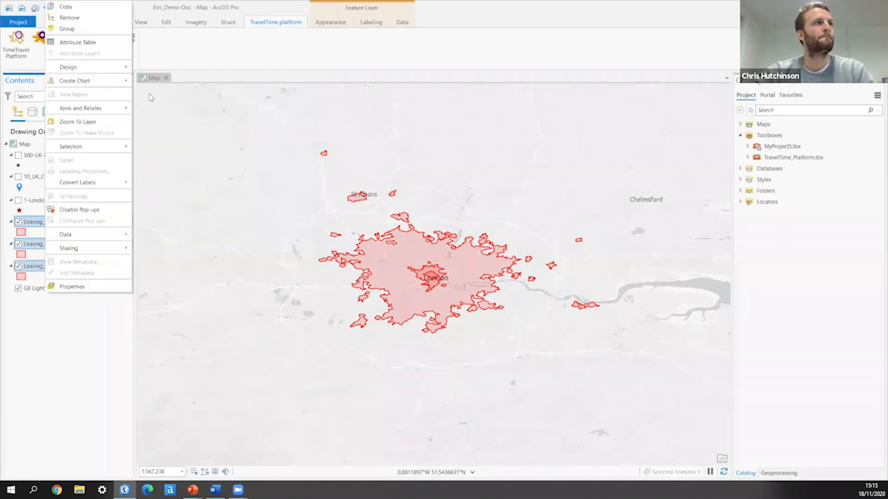
click(88, 17)
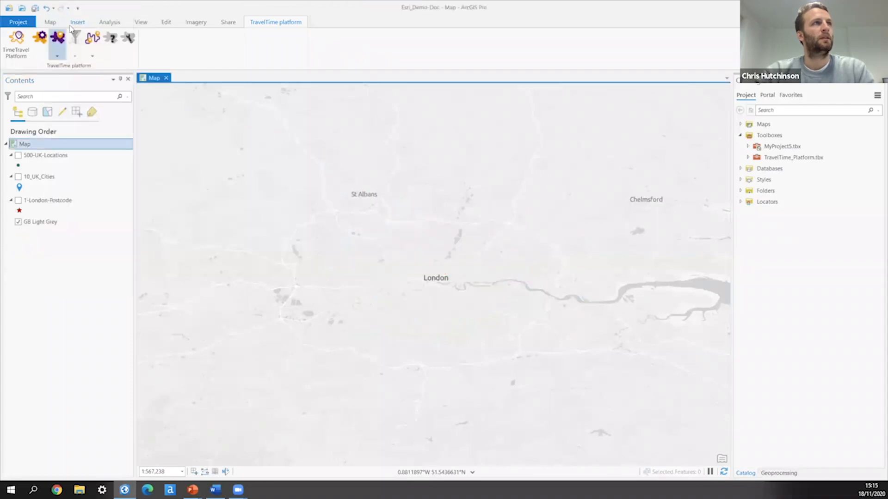
- Reopen the Quick Time Map tool and set the journey times to 90, 0 and 0 minutes
click(57, 56)
click(78, 67)
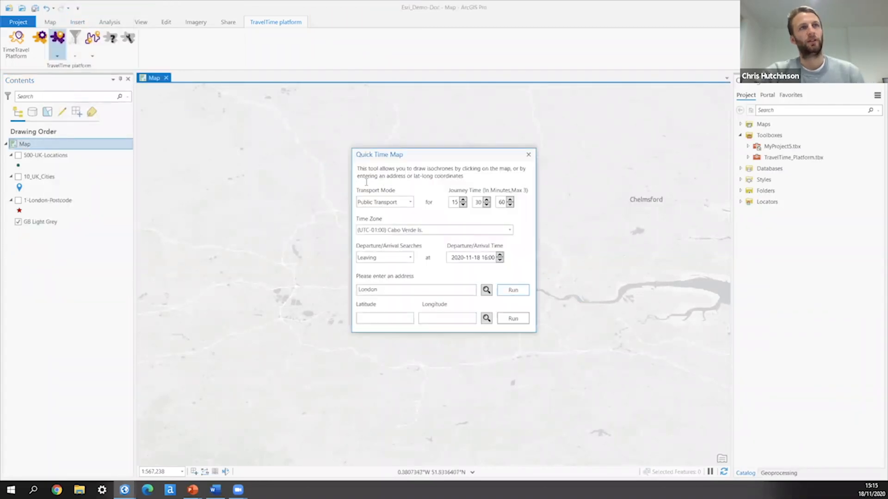
drag(417, 158, 321, 153)
double_click(360, 196)
text(90)
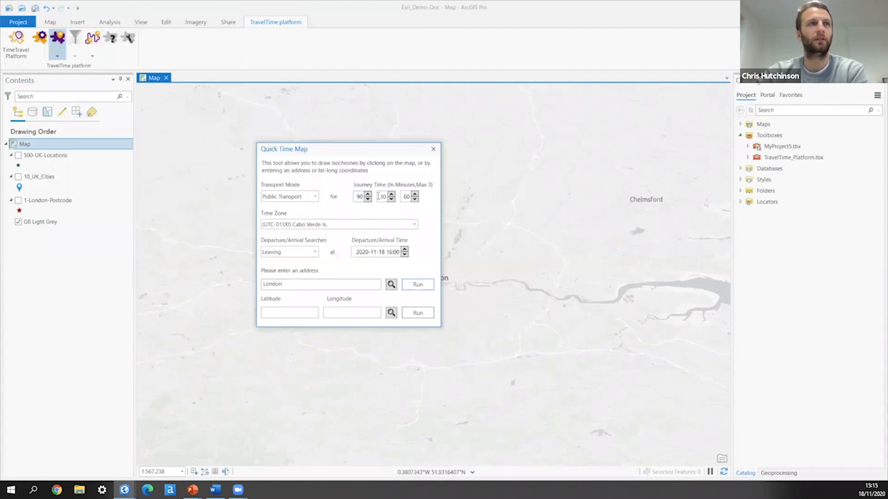
double_click(383, 197)
text(0)
double_click(406, 197)
text(0)
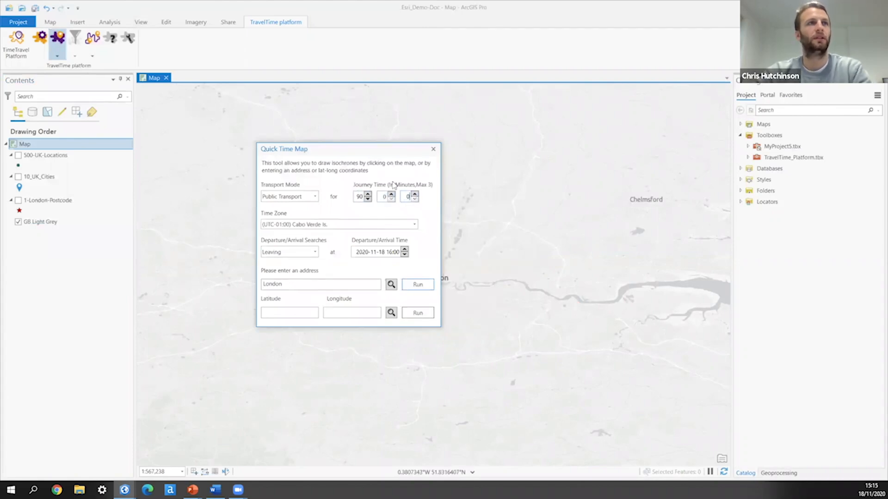
- Keep Public Transport as the transport mode and generate the 90-minute isochrone from a point picked on the map in central London
drag(345, 151, 283, 134)
click(253, 179)
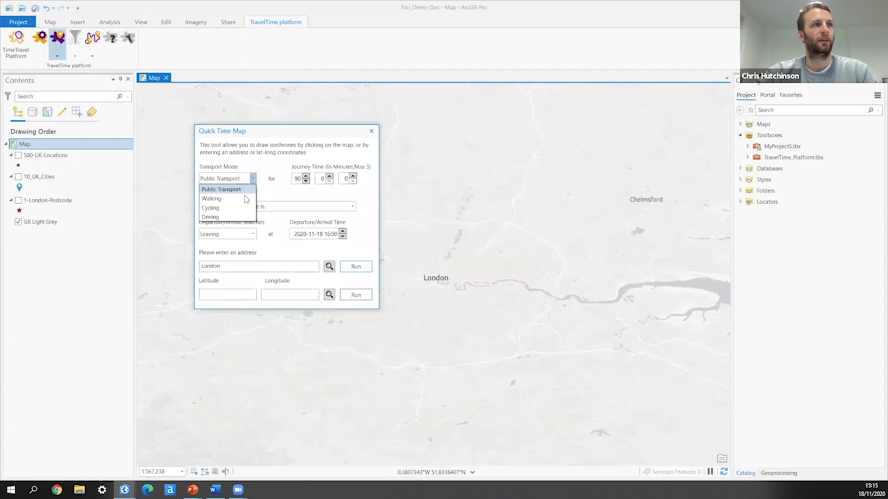
click(233, 190)
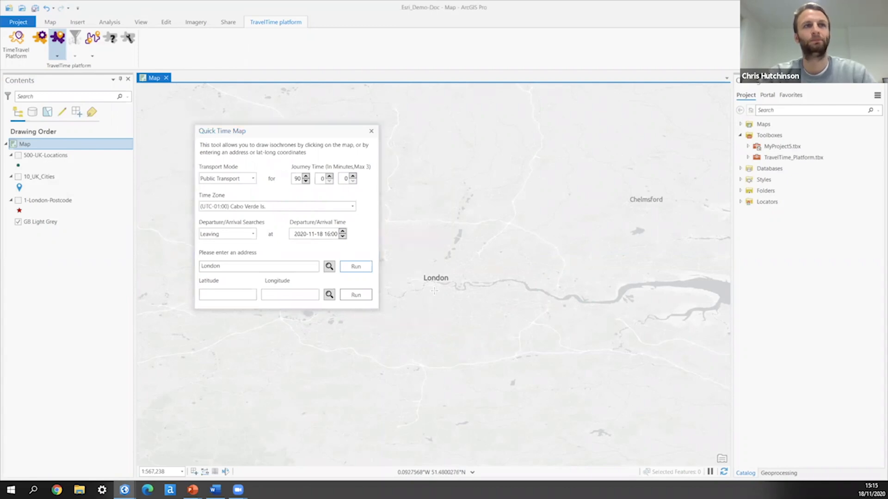
click(433, 291)
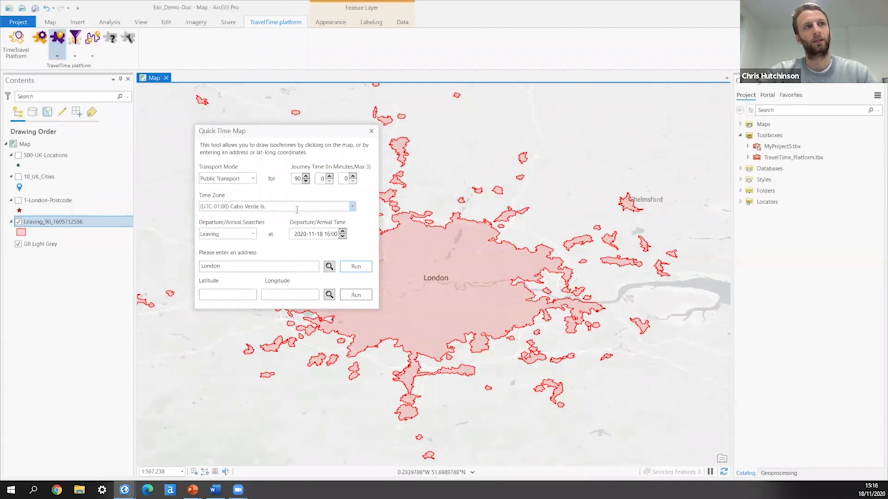
- Check the departure and arrival options, close the Quick Time Map tool and remove the 90-minute isochrone layer
click(254, 234)
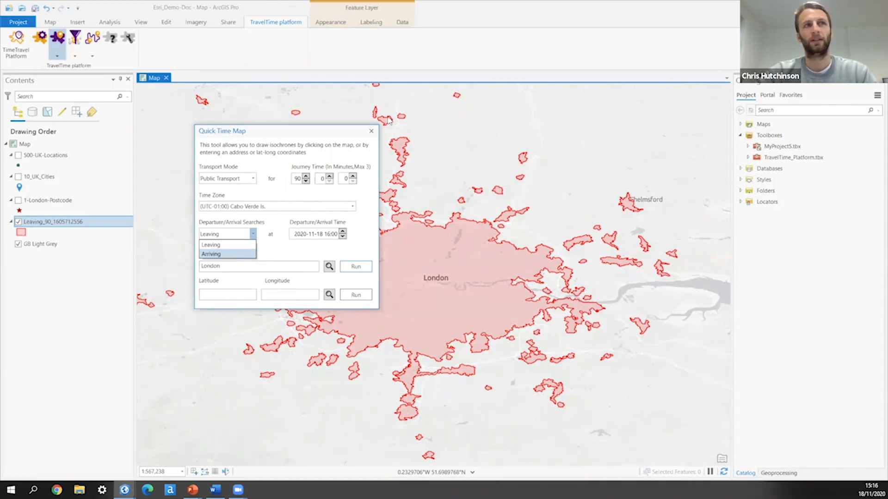
click(371, 132)
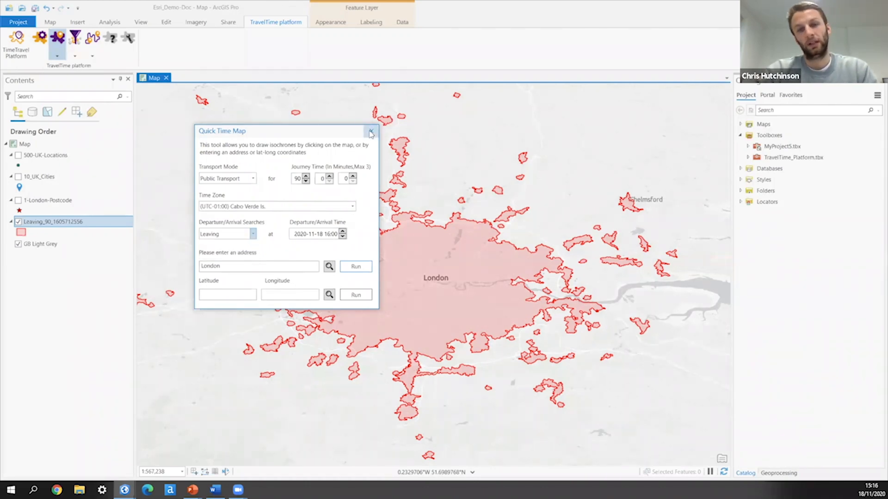
click(371, 134)
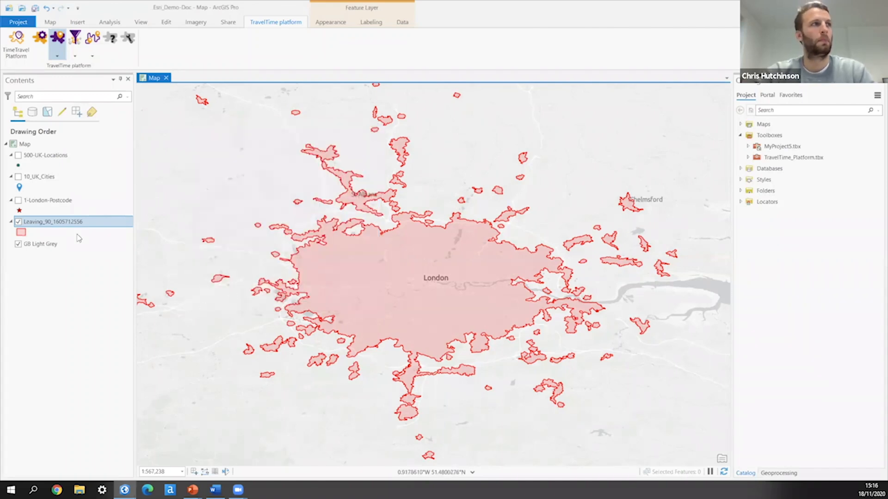
right_click(57, 222)
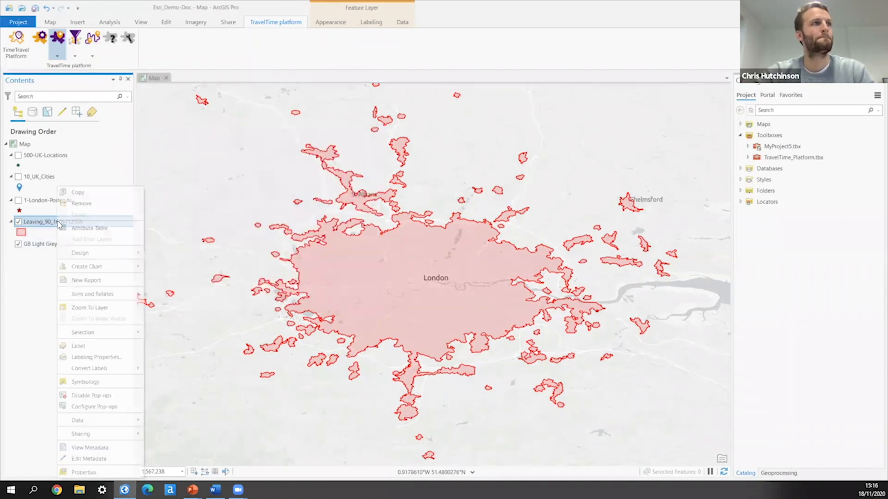
click(88, 204)
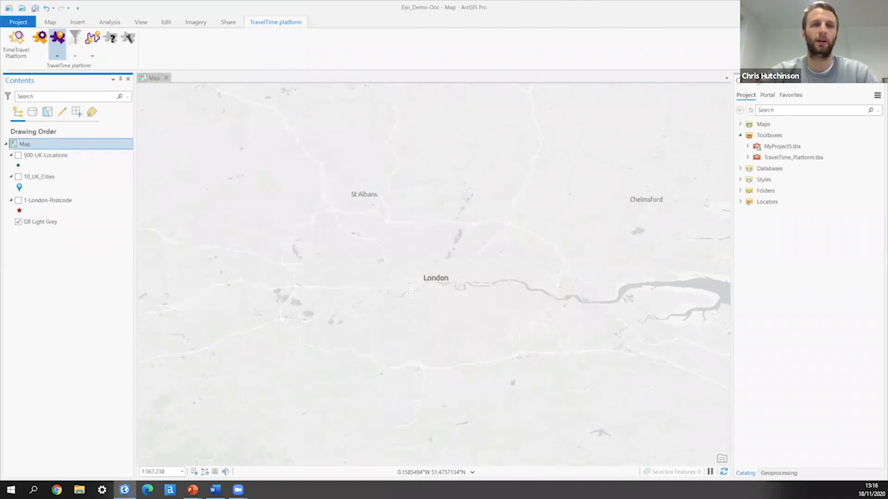
- Switch to the Explore tool, display the 10_UK_Cities layer and fit the map to its extent
click(49, 26)
click(70, 40)
click(20, 181)
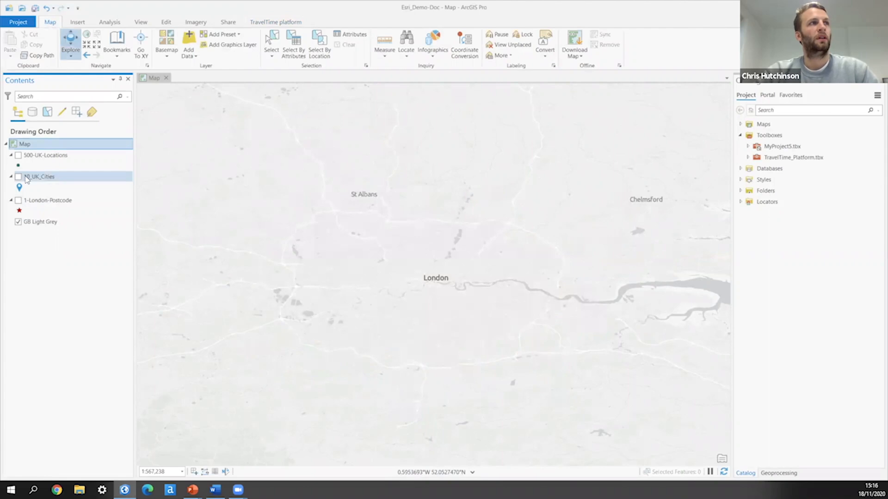
click(19, 176)
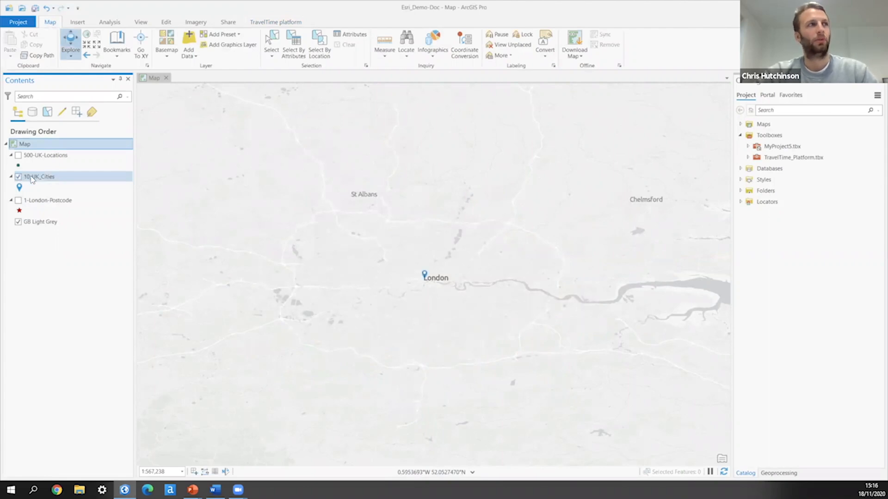
right_click(33, 178)
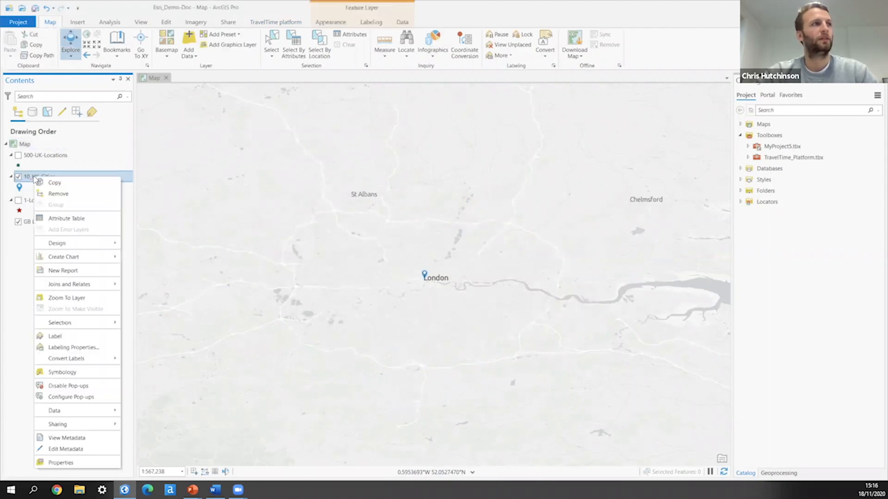
click(70, 299)
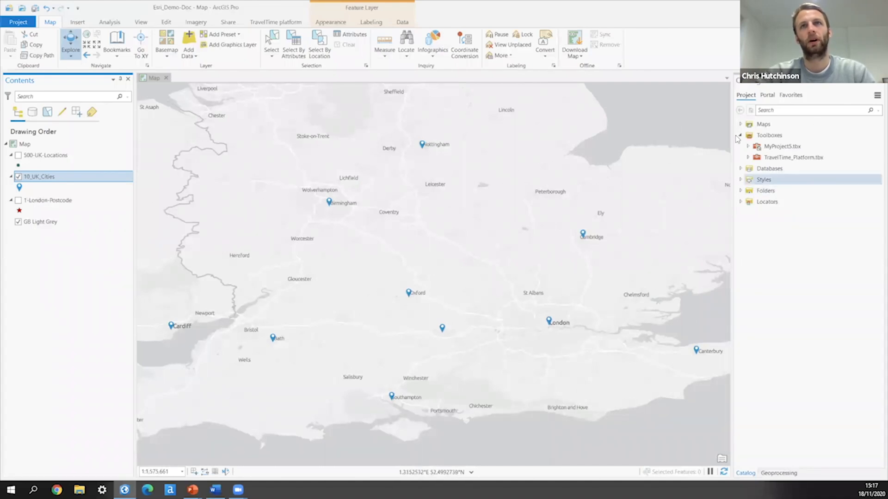
- Open the Time Map Simple tool from the Simplified toolset of the TravelTime_Platform toolbox
click(747, 158)
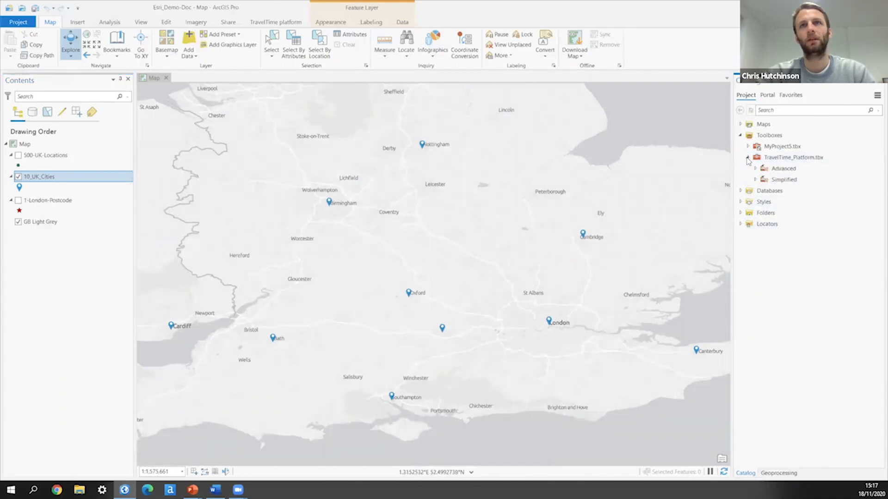
mouse_move(795, 175)
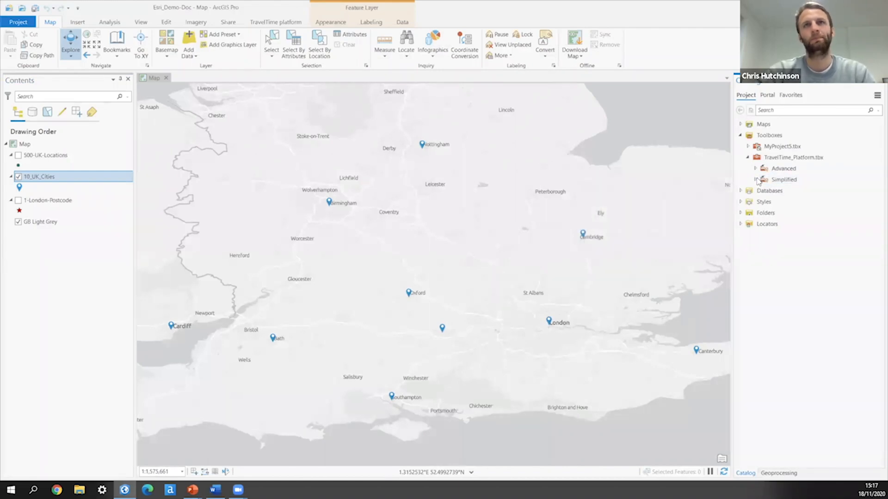
click(756, 179)
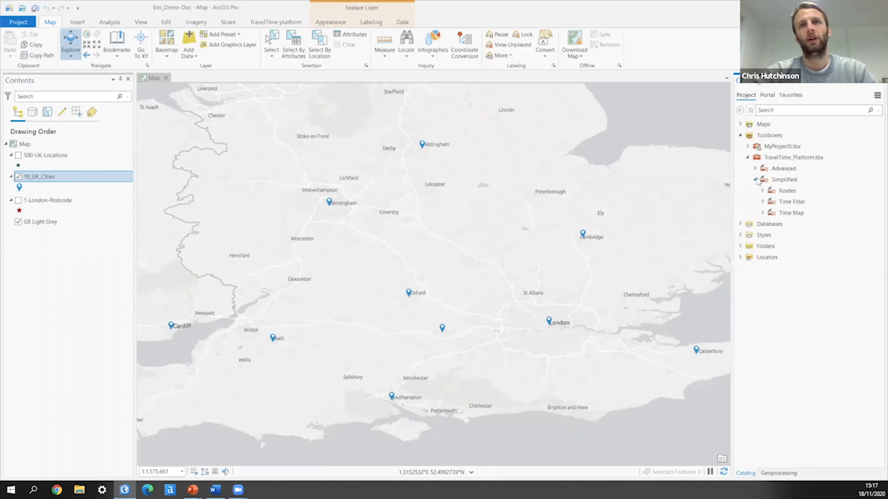
click(763, 213)
double_click(797, 225)
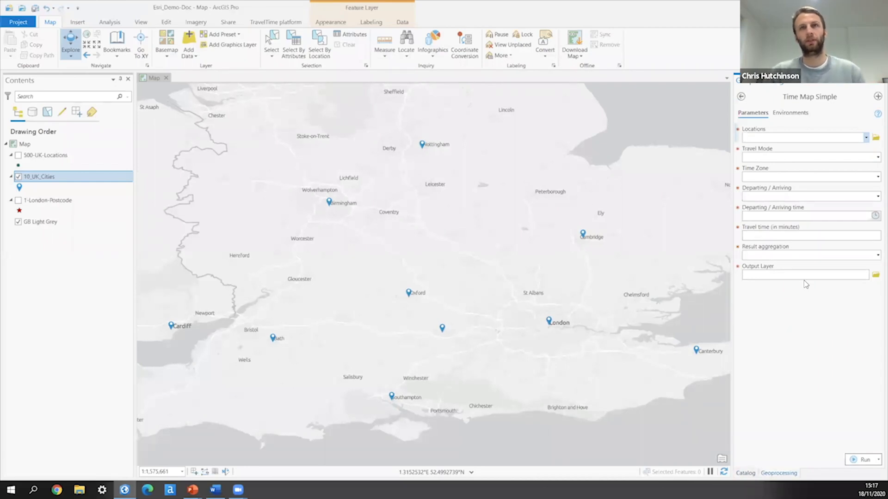
- Set the Time Map Simple locations to 10_UK_Cities and the travel mode to public_transport
click(865, 138)
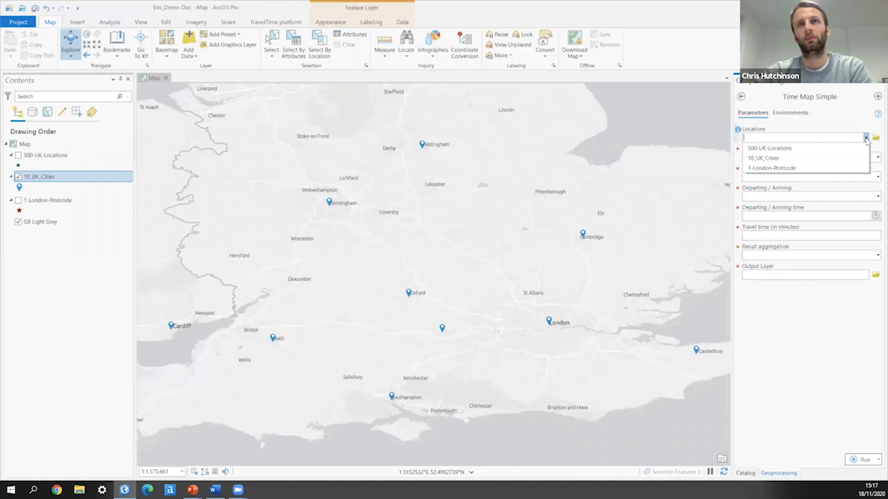
click(768, 158)
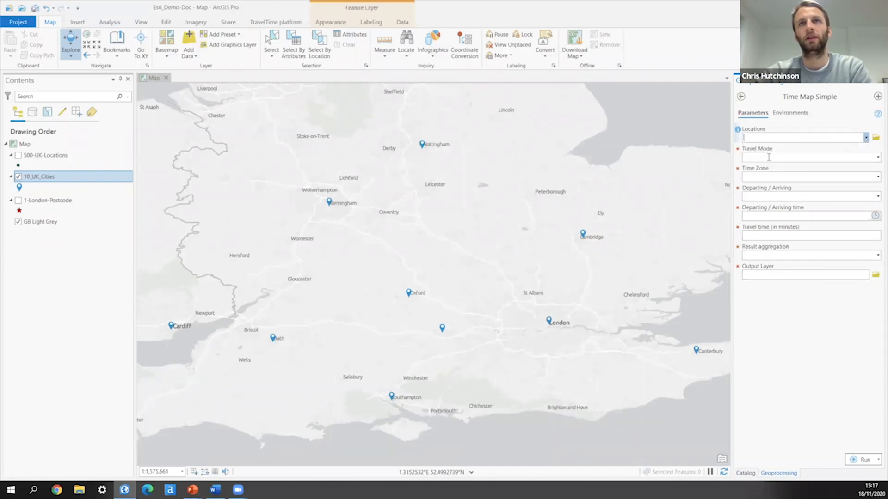
click(877, 157)
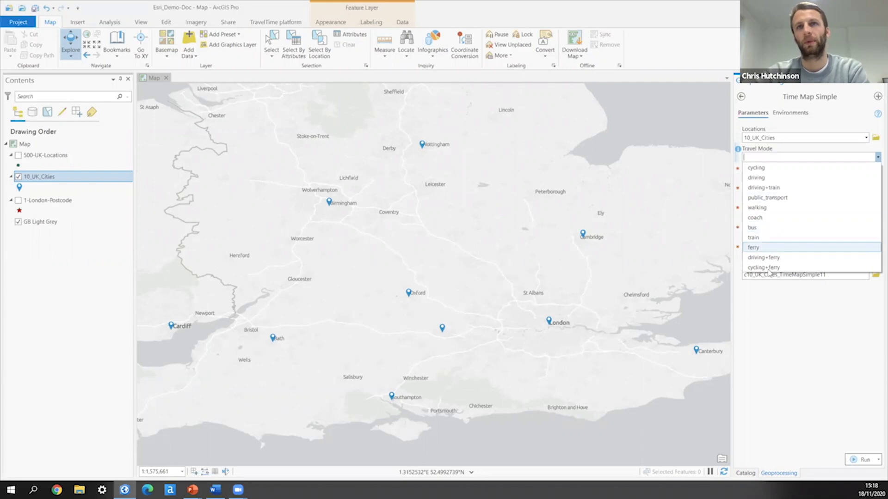
click(770, 198)
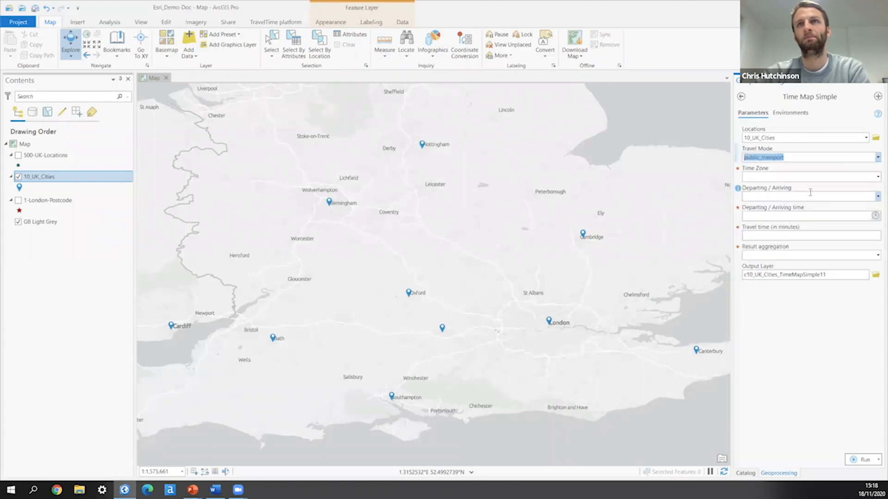
- Set the time zone to Europe/London and the Departing / Arriving option to departure
click(877, 178)
drag(875, 184, 874, 287)
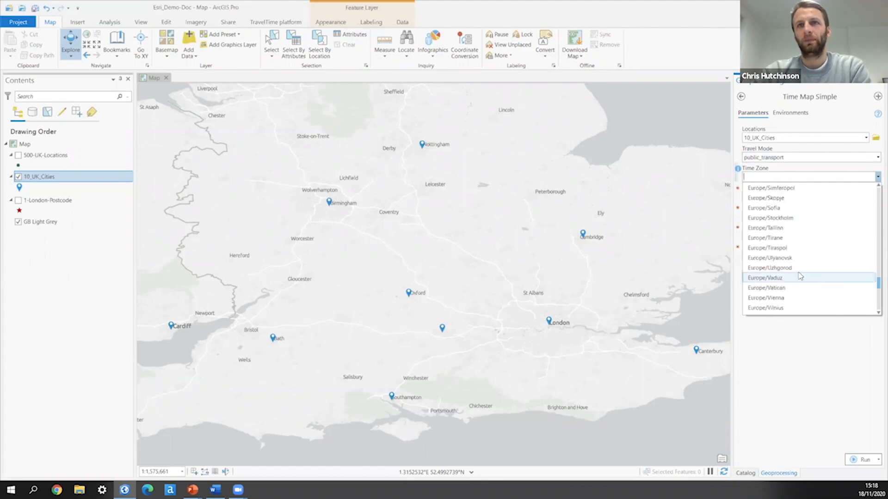
scroll(793, 235, up, 4)
scroll(791, 231, up, 3)
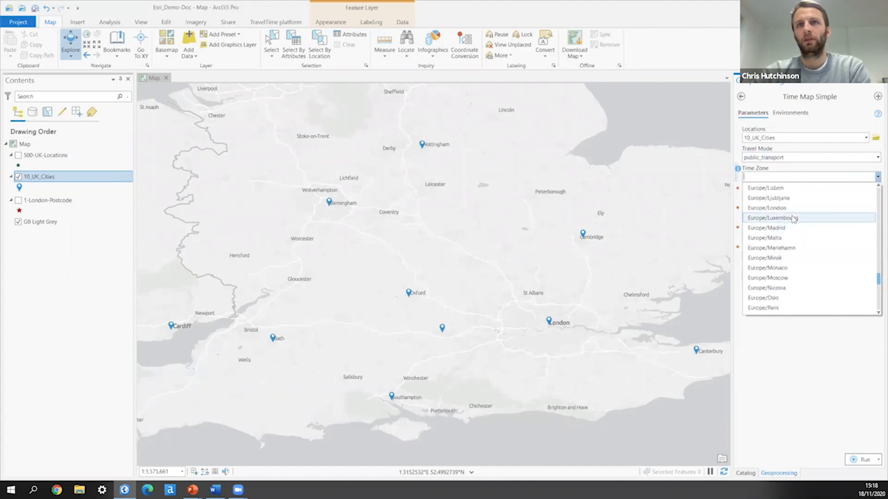
click(788, 207)
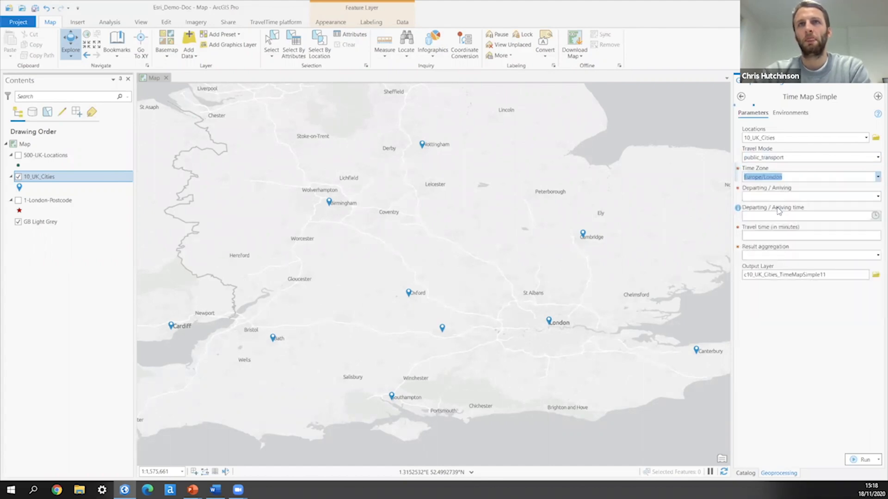
click(877, 197)
click(763, 209)
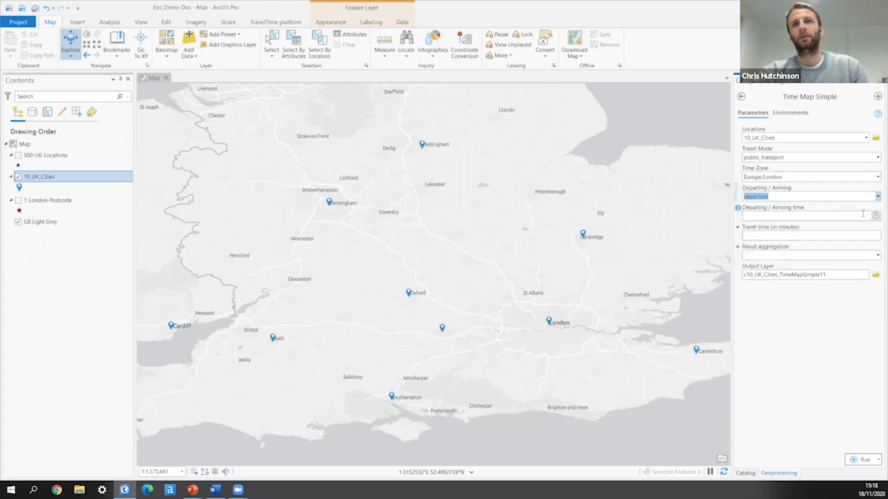
- Set the departure time to 18/11/2020 15:00:00
click(874, 216)
click(847, 370)
key(BackSpace)
text(00)
key(Right)
text(00)
key(Return)
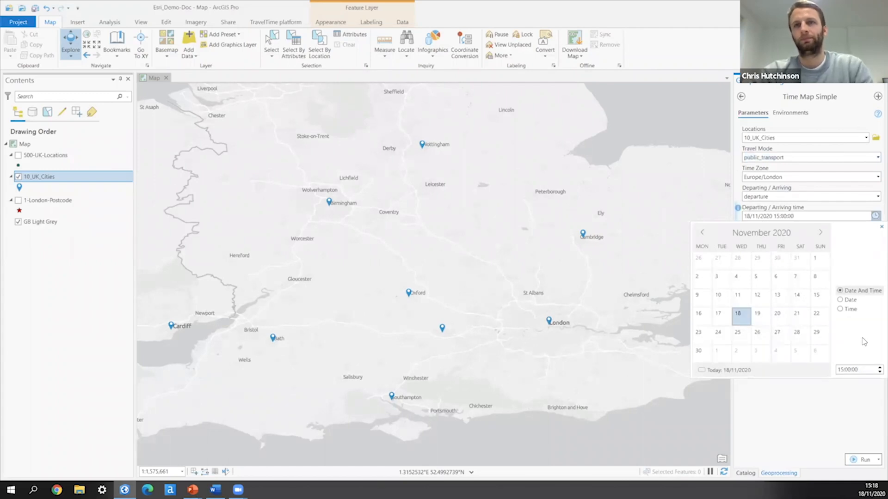
click(831, 398)
- Set the travel time to 60 minutes with NORMAL result aggregation and run Time Map Simple
click(815, 236)
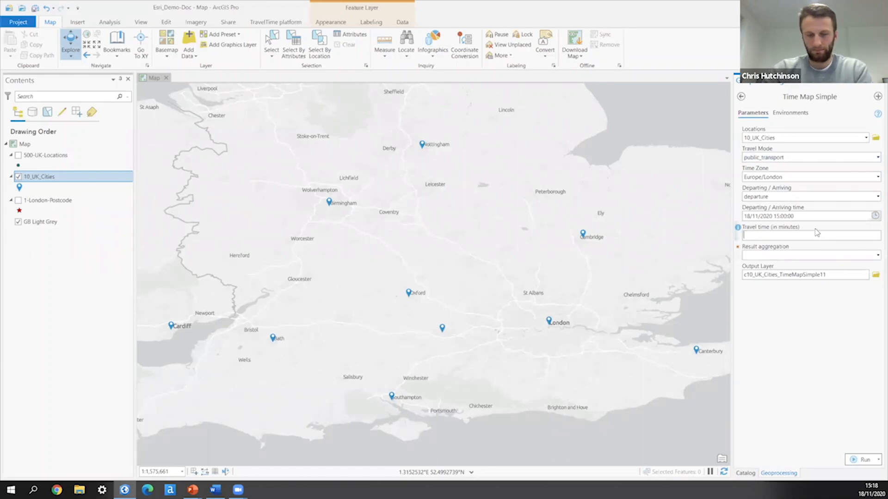
text(60)
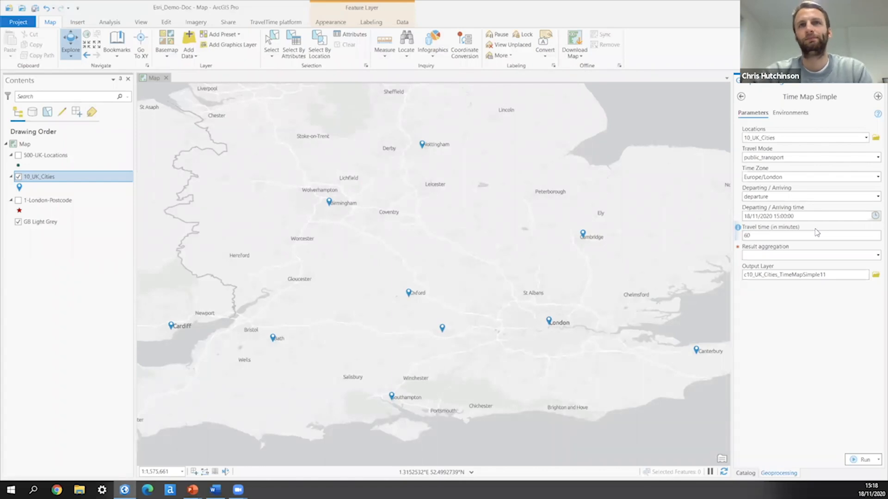
click(877, 255)
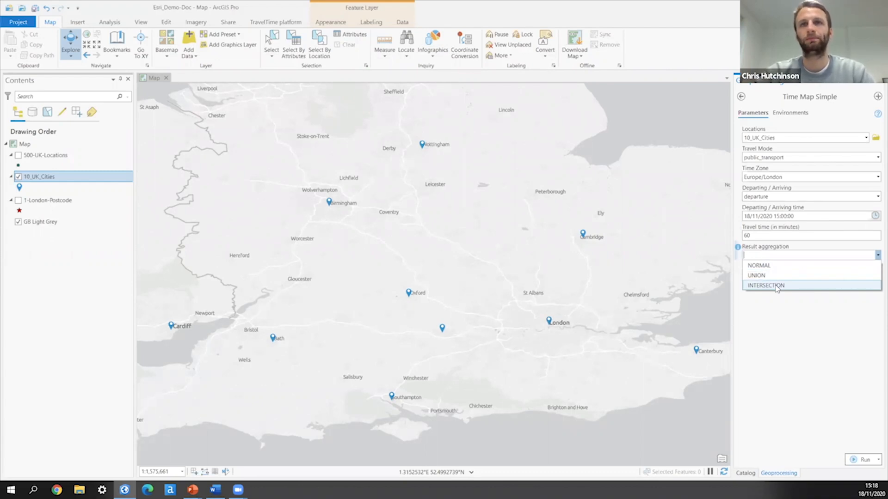
click(766, 267)
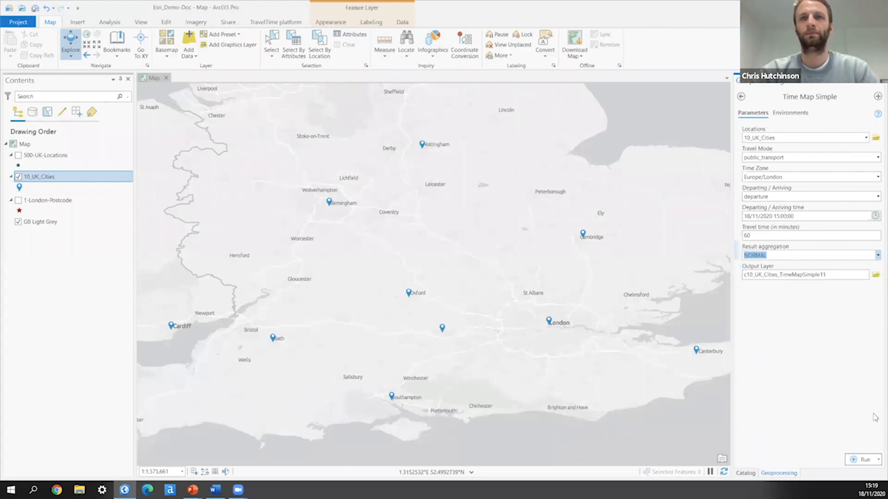
click(858, 460)
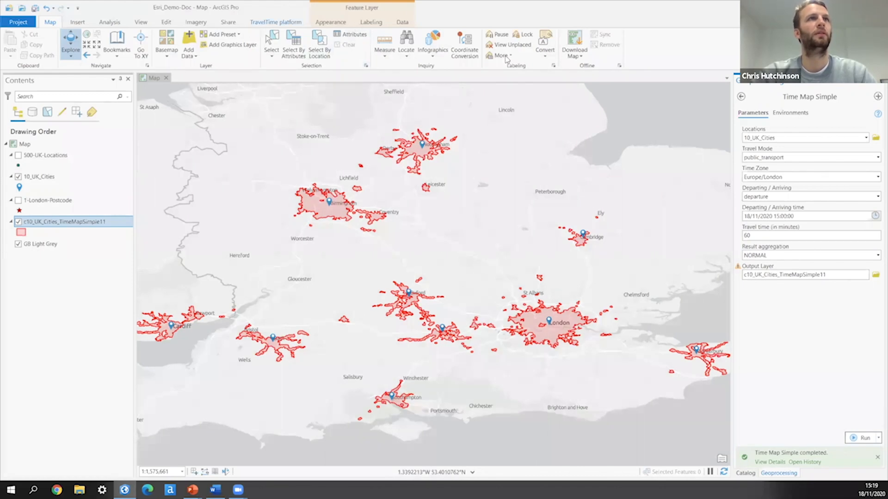
- Select the Oxford, London, Southampton, Bath and Cardiff isochrones one after another to examine them as individual features
click(273, 42)
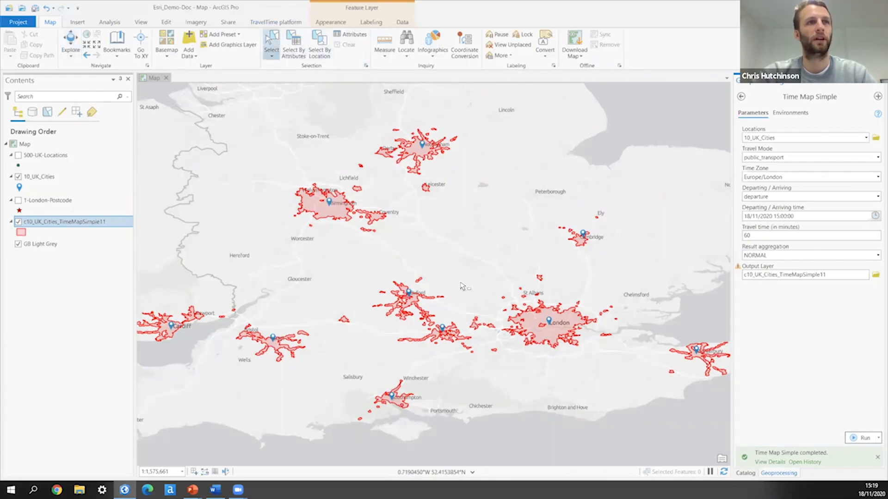
click(433, 294)
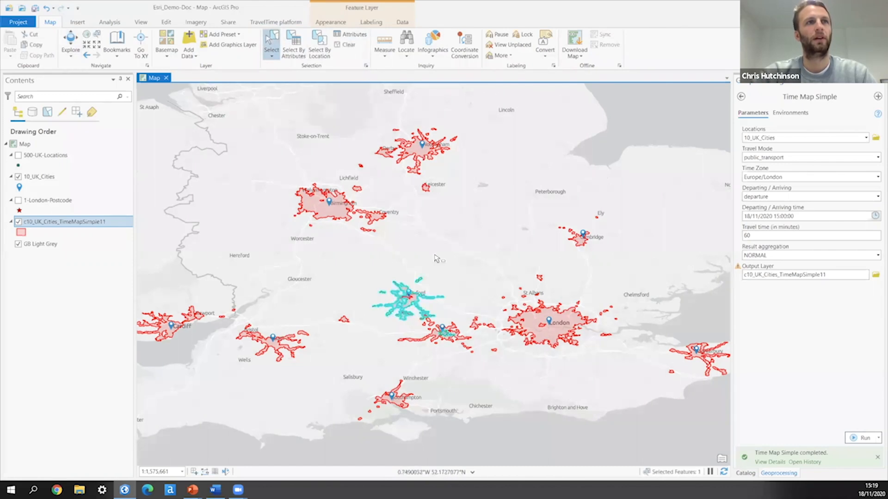
click(579, 315)
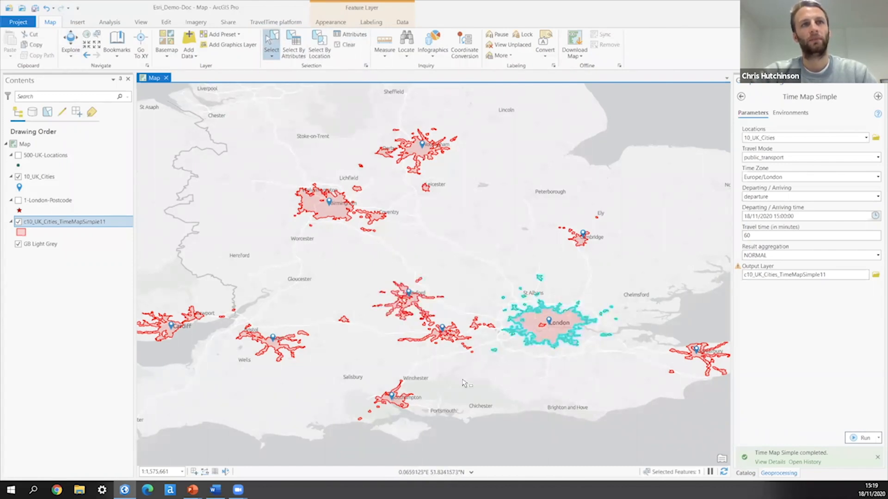
click(409, 387)
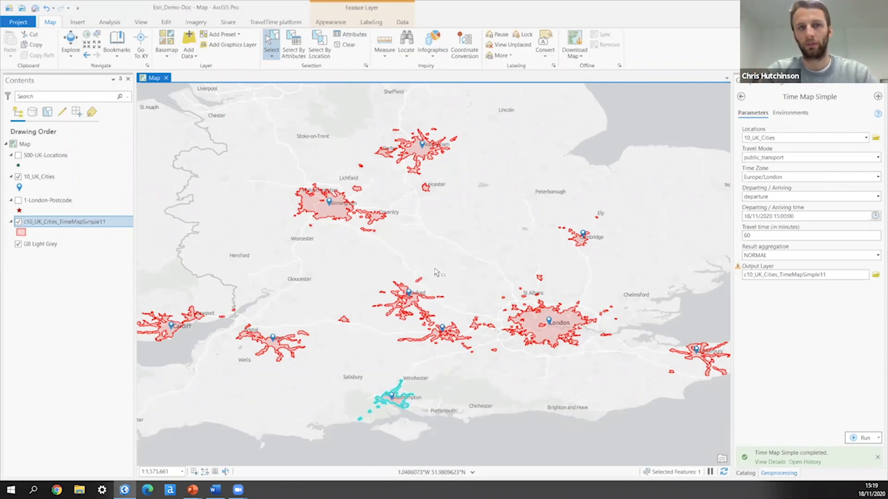
drag(287, 378, 300, 333)
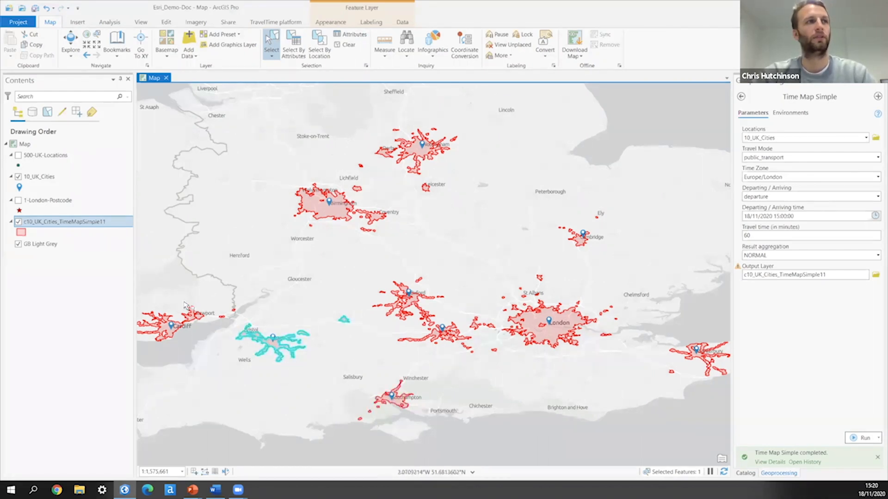
click(202, 329)
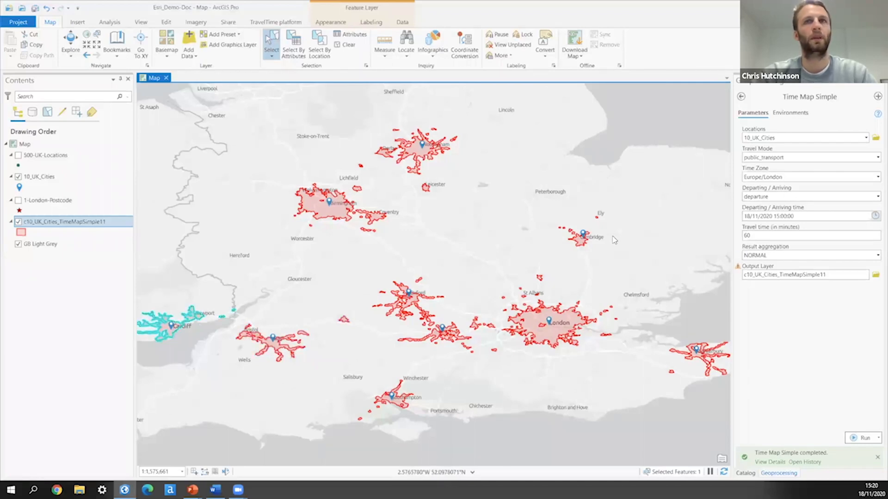
- Change the result aggregation to UNION and the travel mode to driving, and run Time Map Simple again
click(808, 341)
click(877, 255)
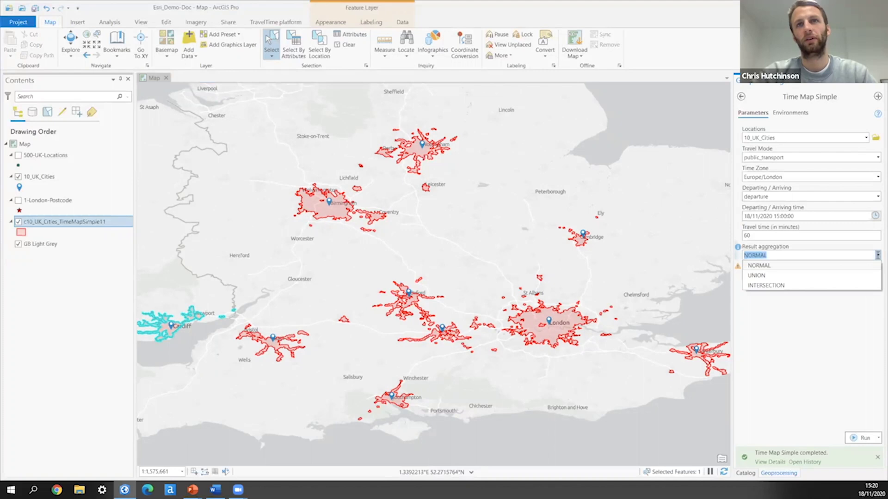
click(763, 276)
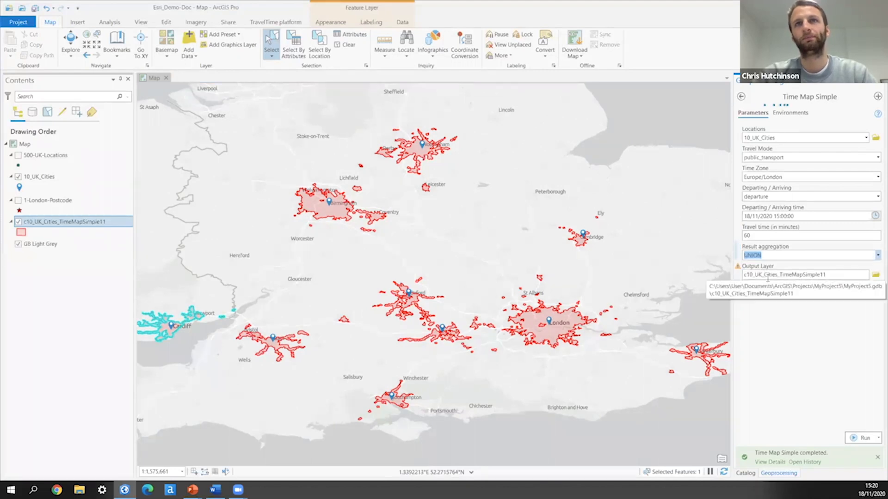
click(877, 157)
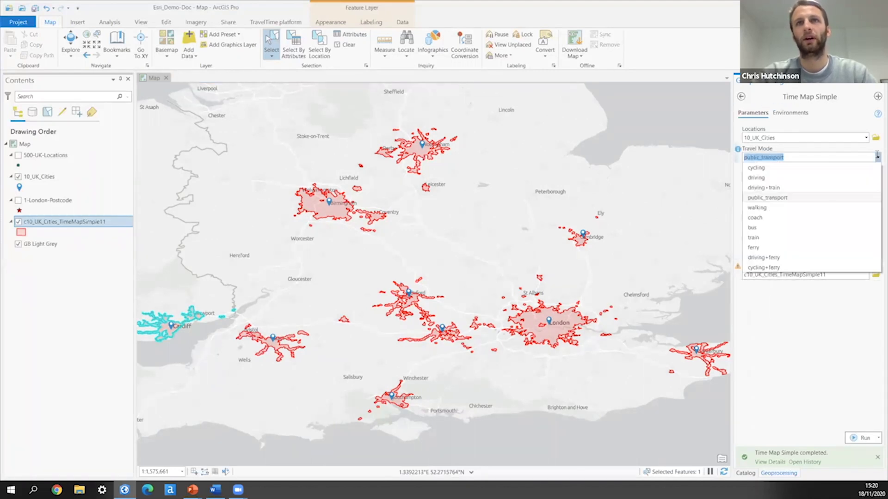
click(756, 178)
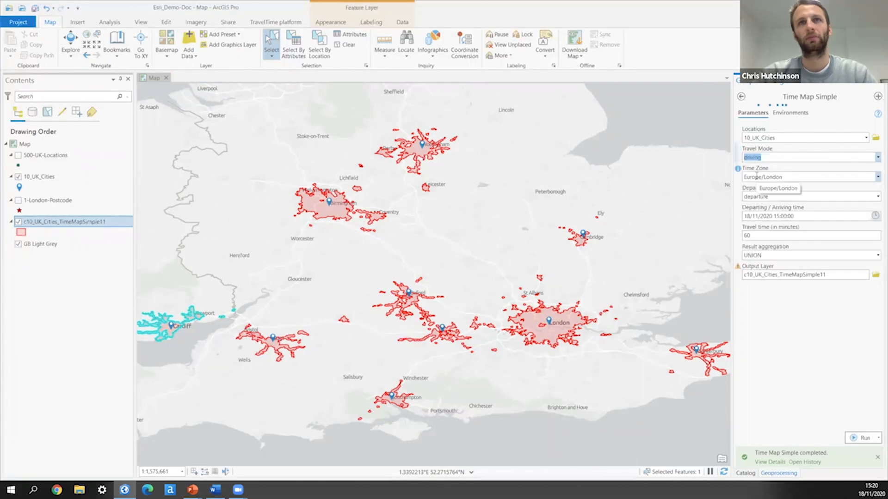
click(823, 335)
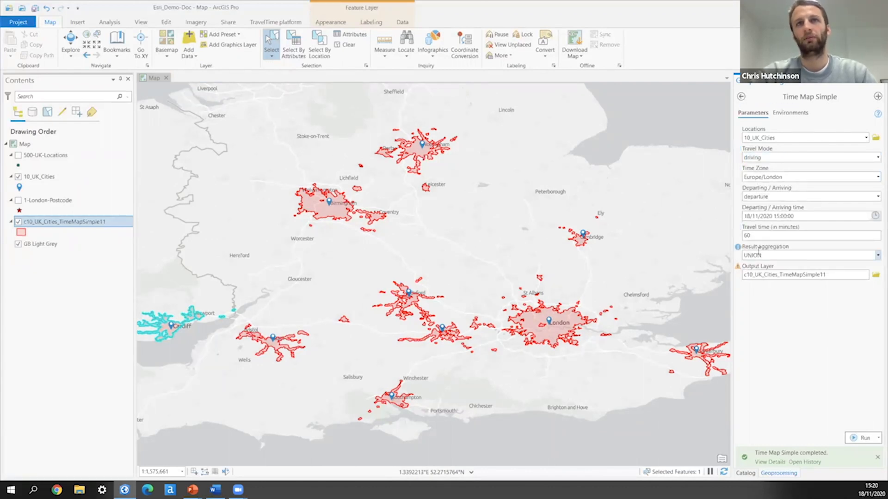
click(858, 439)
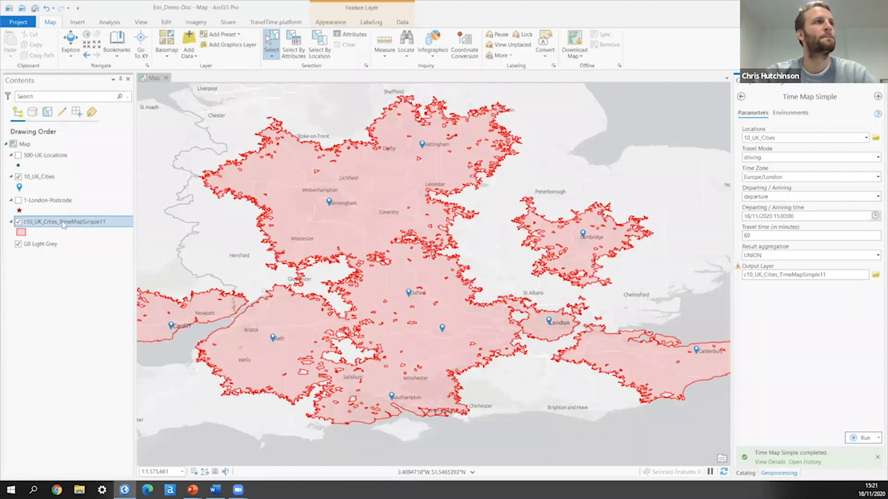
- Remove the c10_UK_Cities_TimeMapSimple11 layer and zoom the map to the 1-London-Postcode layer
right_click(118, 221)
click(105, 207)
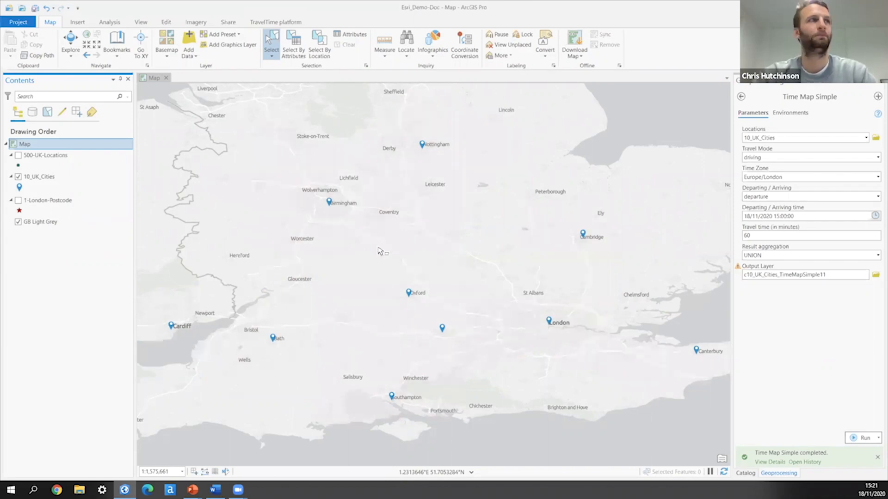
click(275, 23)
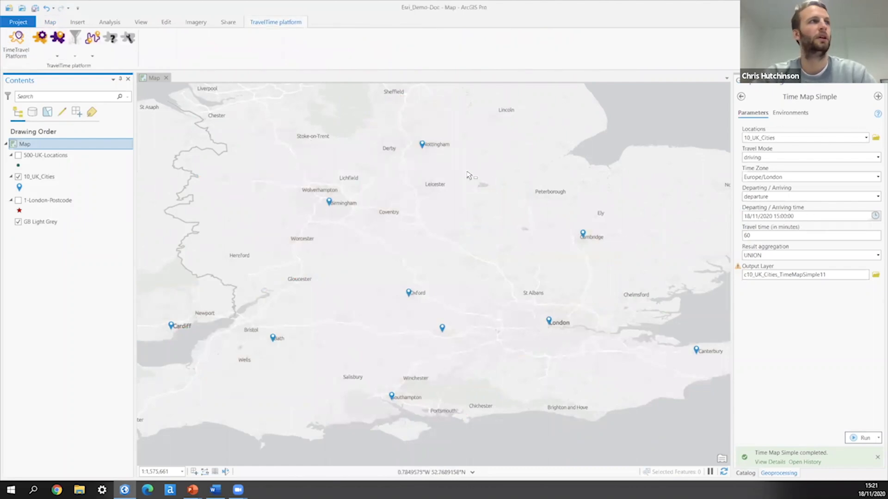
right_click(51, 200)
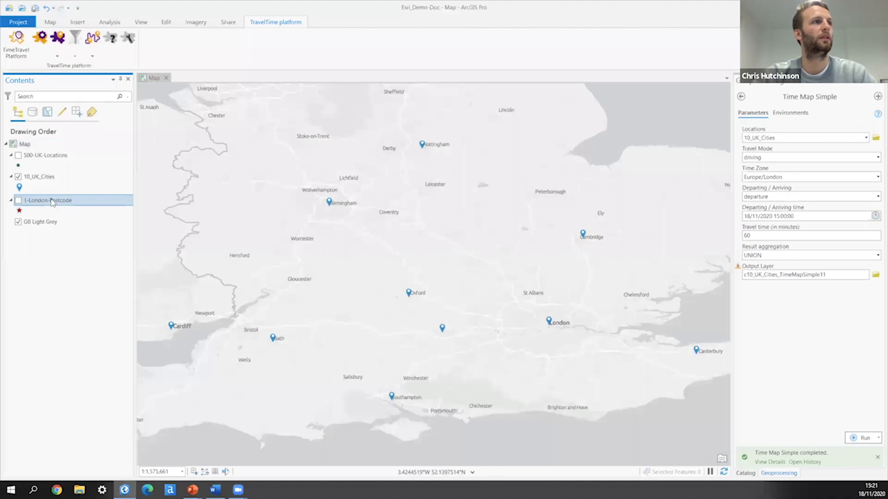
click(92, 307)
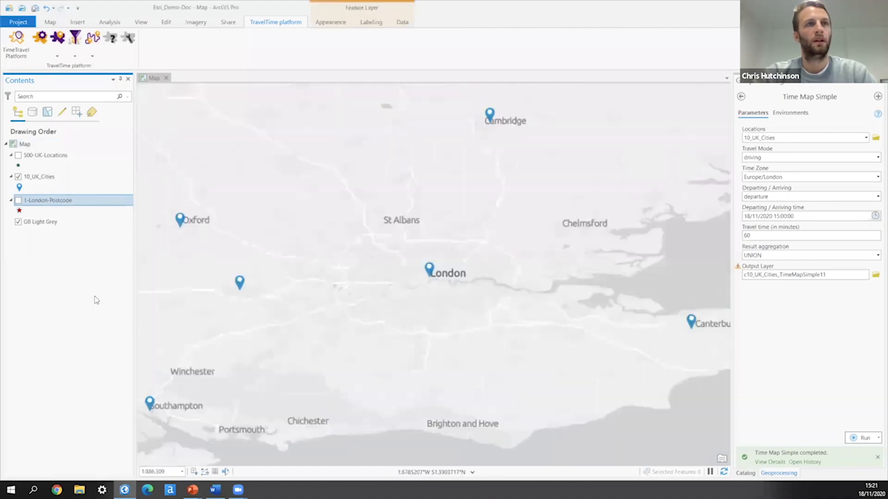
scroll(433, 279, up, 3)
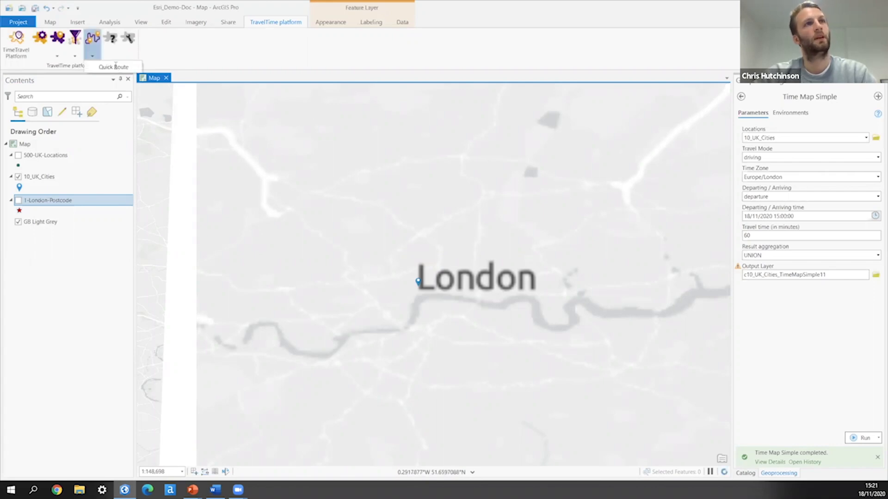
- Run a Quick Route between two London postcodes, entering one as the origin and the other as the destination
click(92, 41)
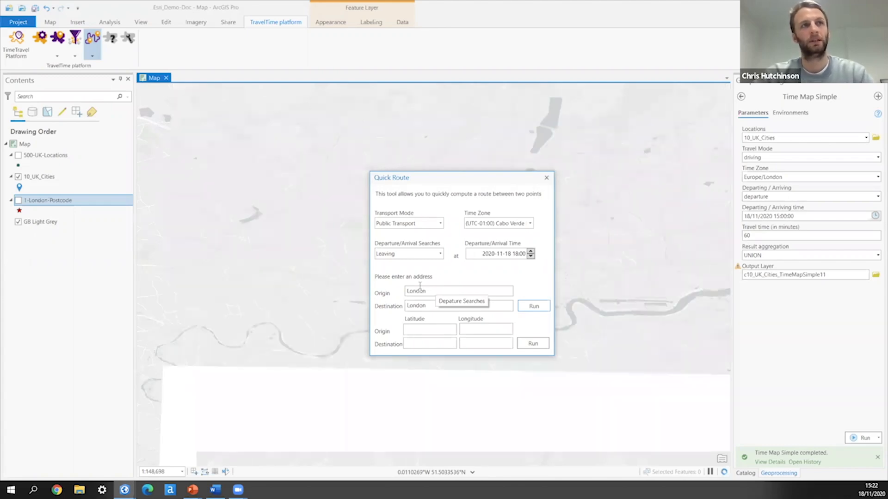
drag(420, 288, 378, 294)
text(EC1V)
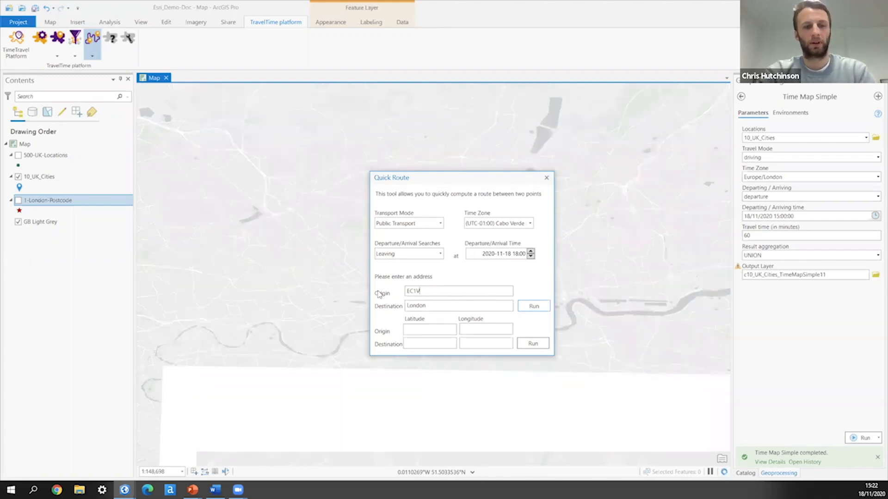
text( 2NZ)
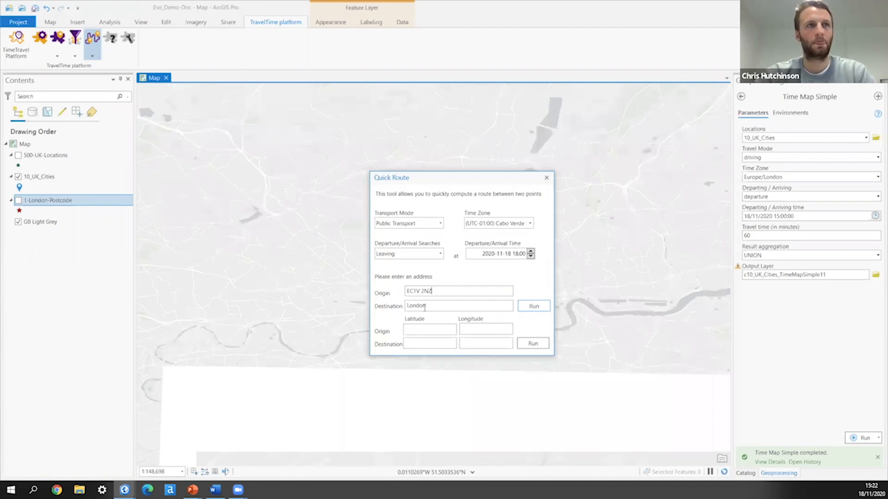
key(Tab)
text(SW8 )
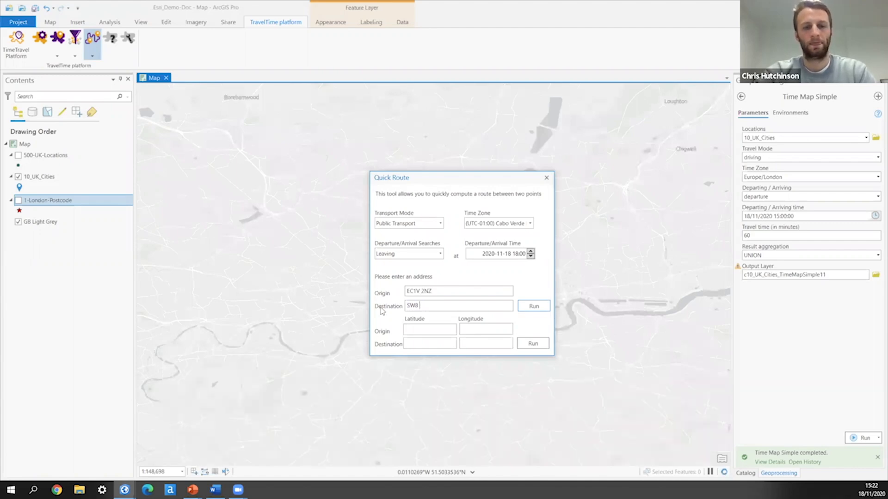
text(2EZ)
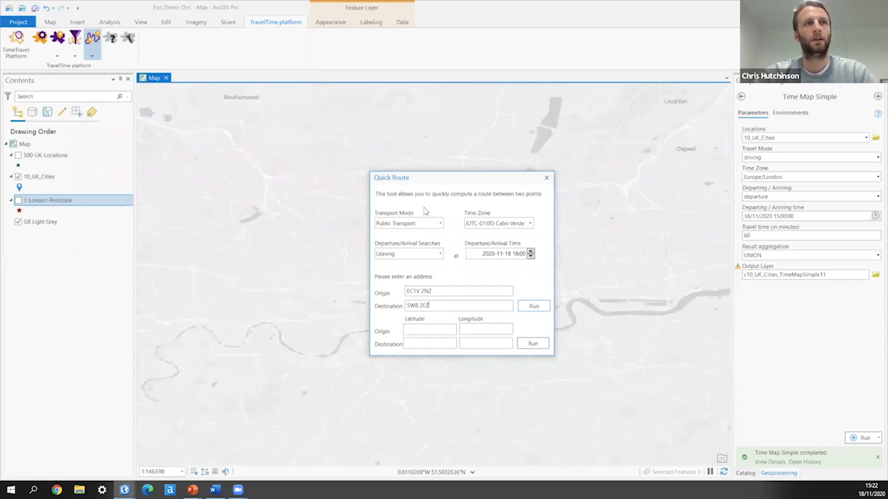
click(532, 307)
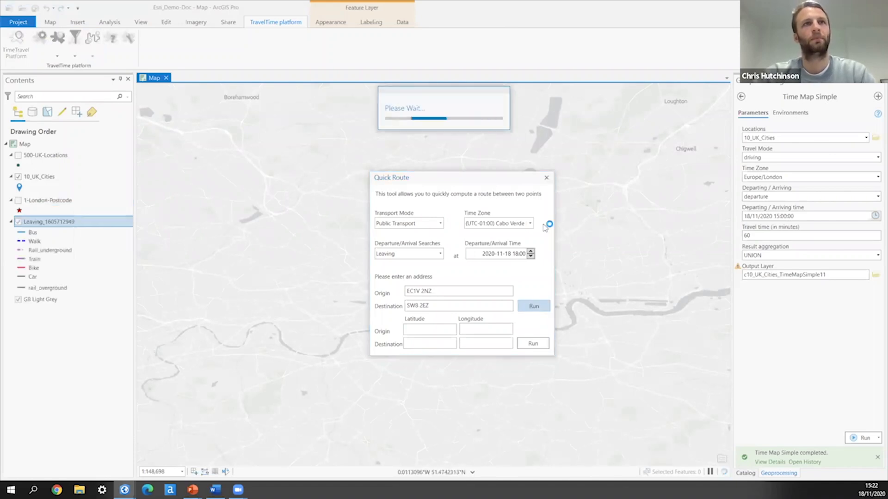
click(547, 178)
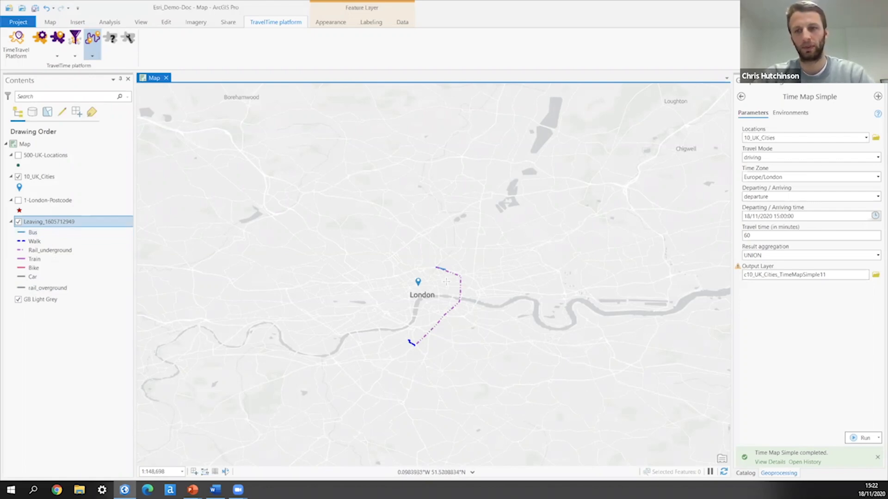
- Open the new route layer's attribute table to review the directions, and remove the route layer from the map
click(65, 224)
right_click(65, 224)
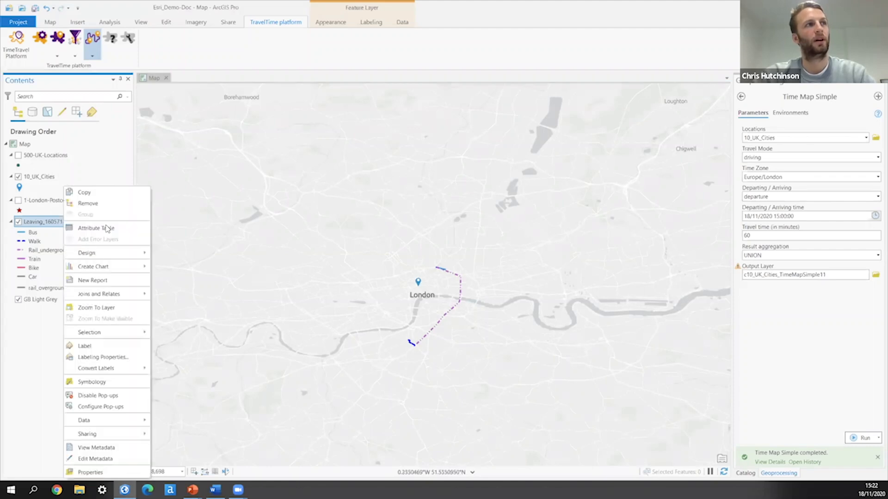
click(107, 228)
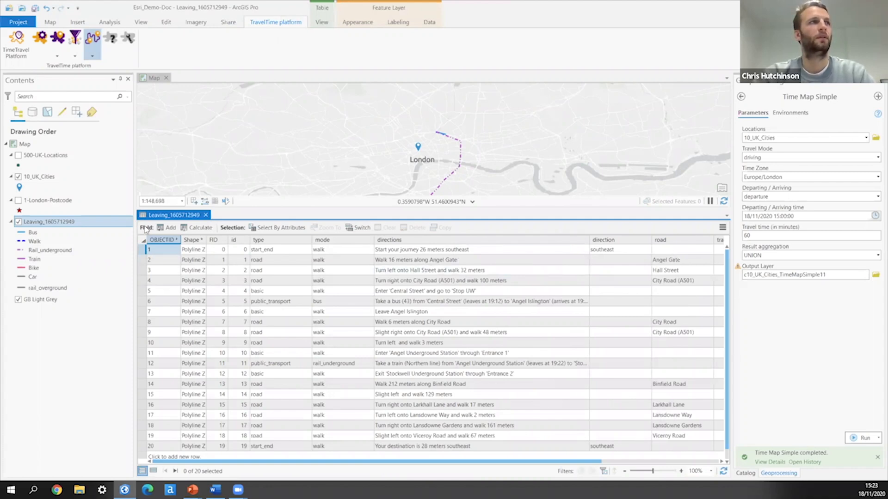
right_click(59, 221)
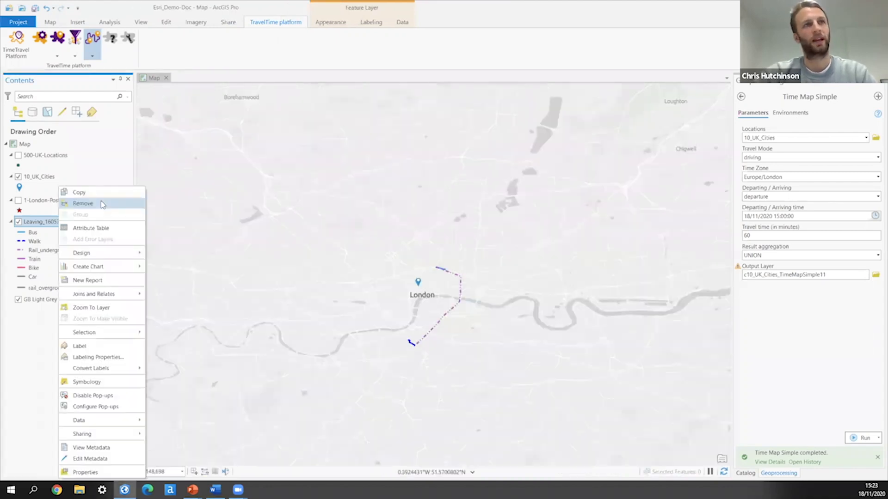
click(102, 205)
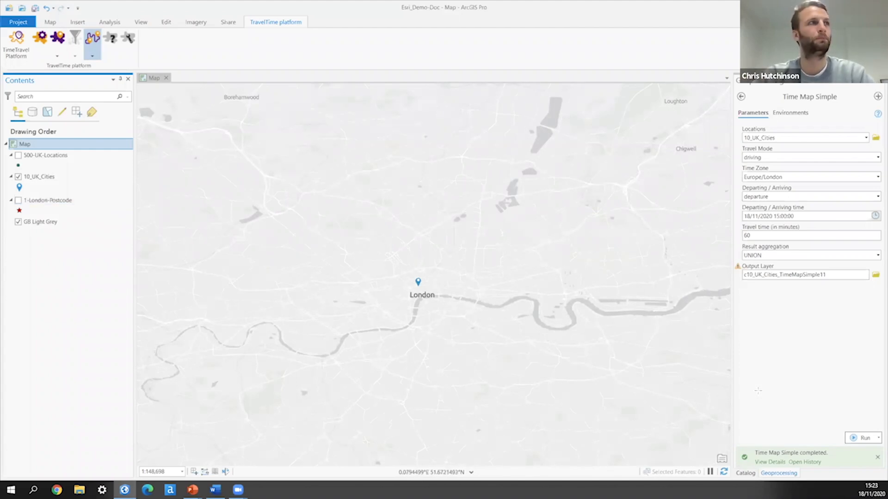
- Turn on the 500-UK-Locations layer and zoom the map to the 10_UK_Cities layer
click(19, 157)
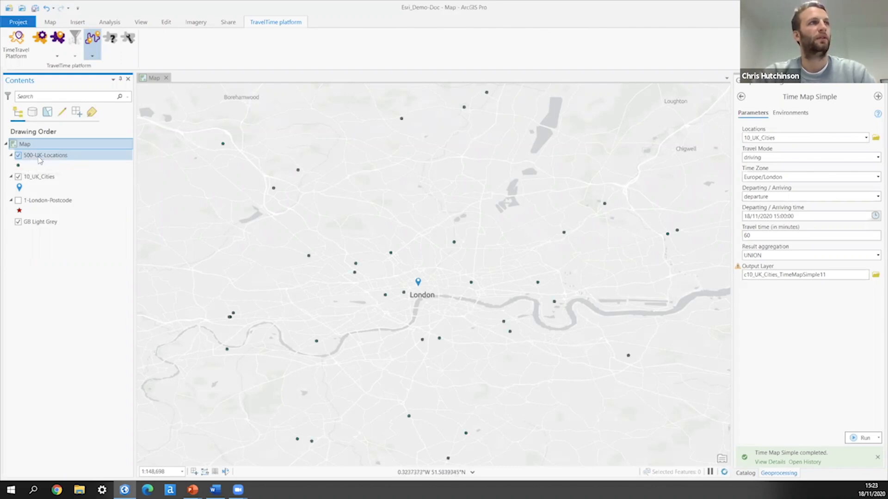
click(39, 178)
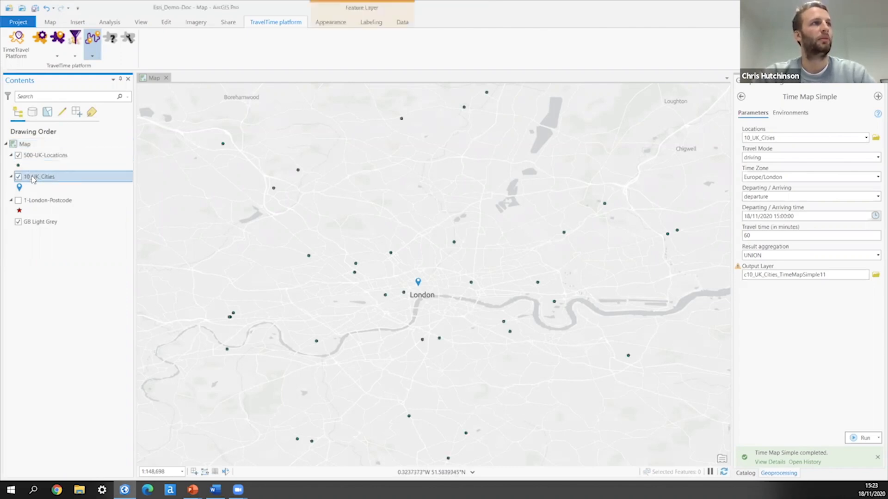
click(94, 302)
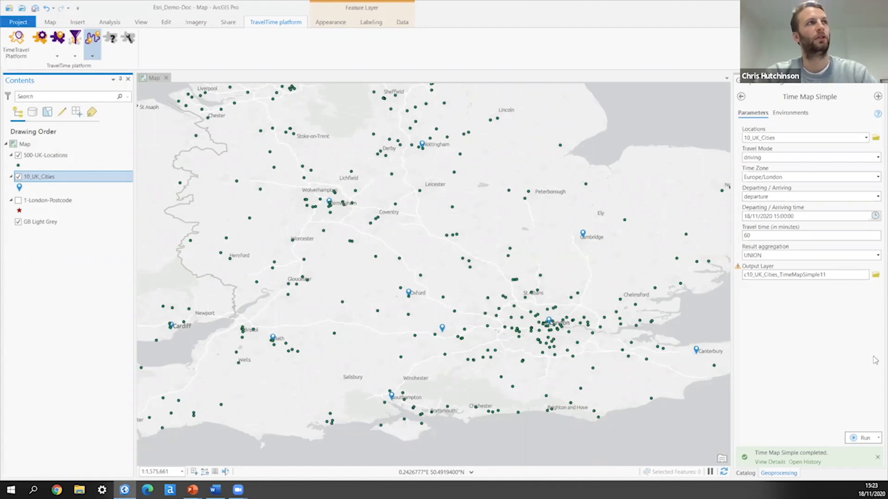
- Open the Time Filter Advanced tool from the Advanced toolset of the TravelTime_Platform toolbox
click(48, 24)
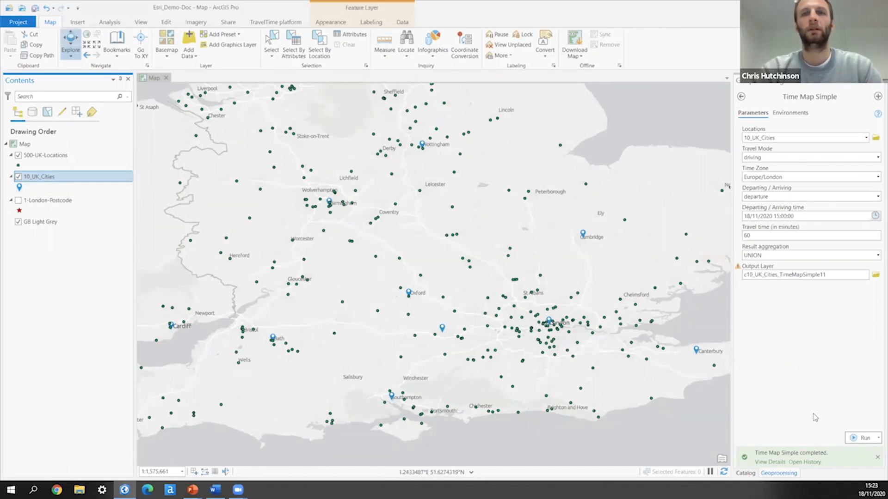
click(745, 472)
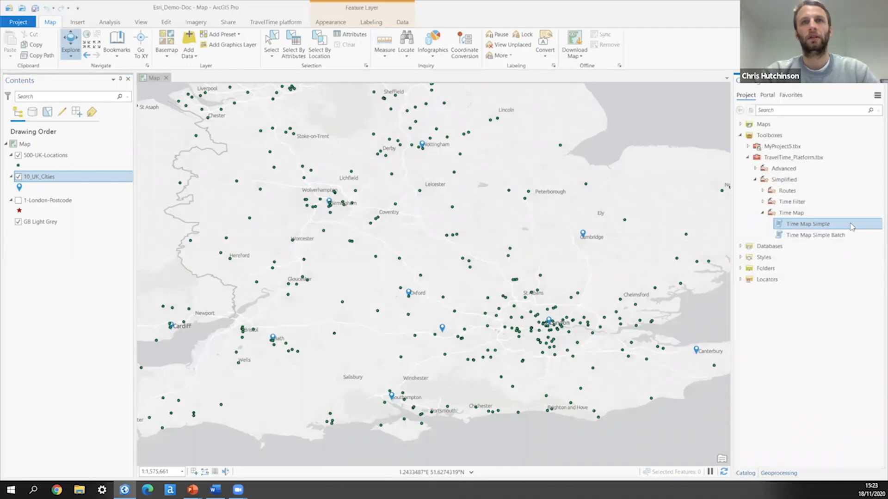
click(762, 213)
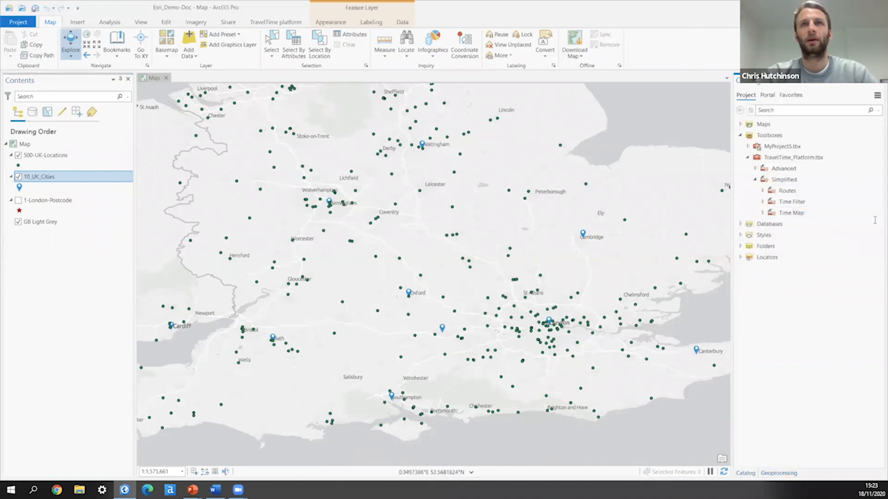
click(754, 181)
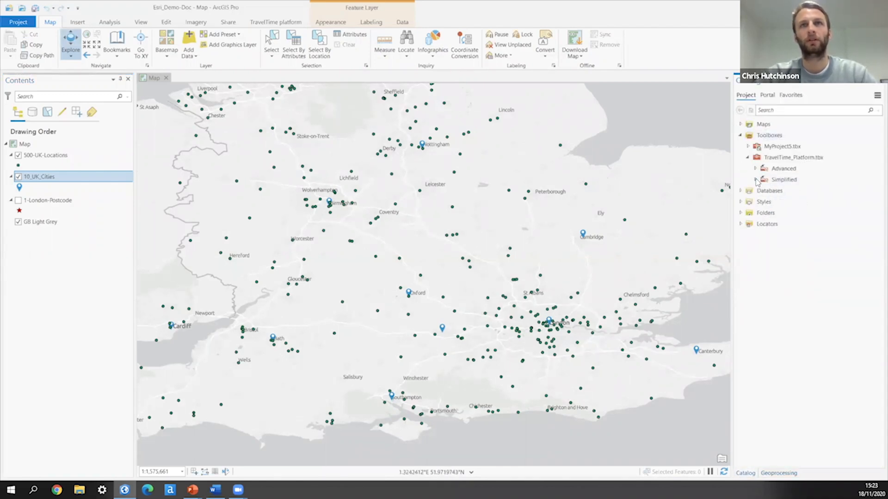
click(755, 168)
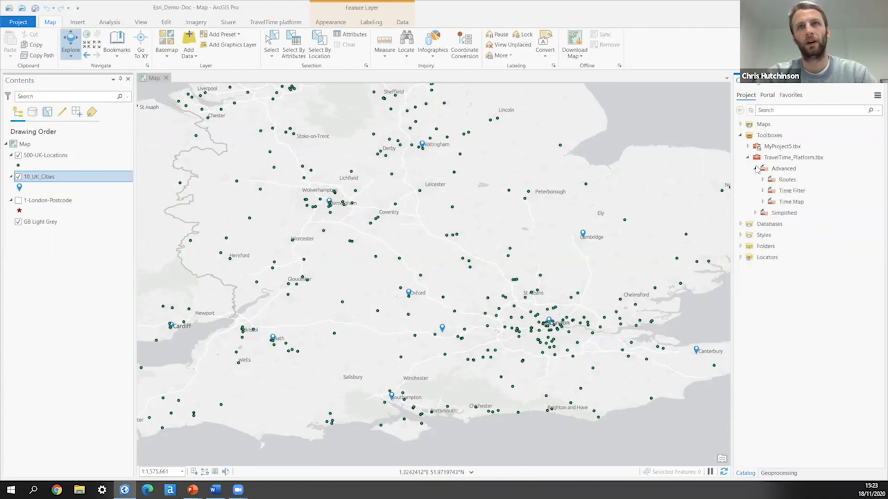
click(763, 191)
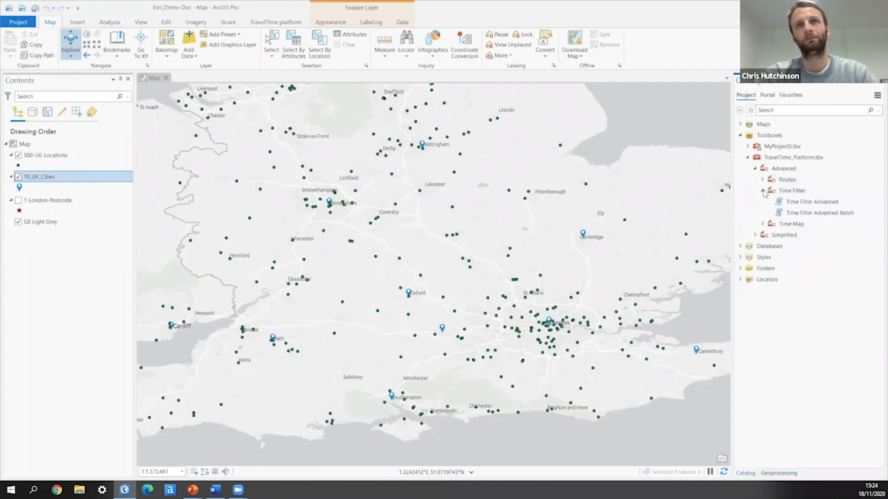
double_click(799, 206)
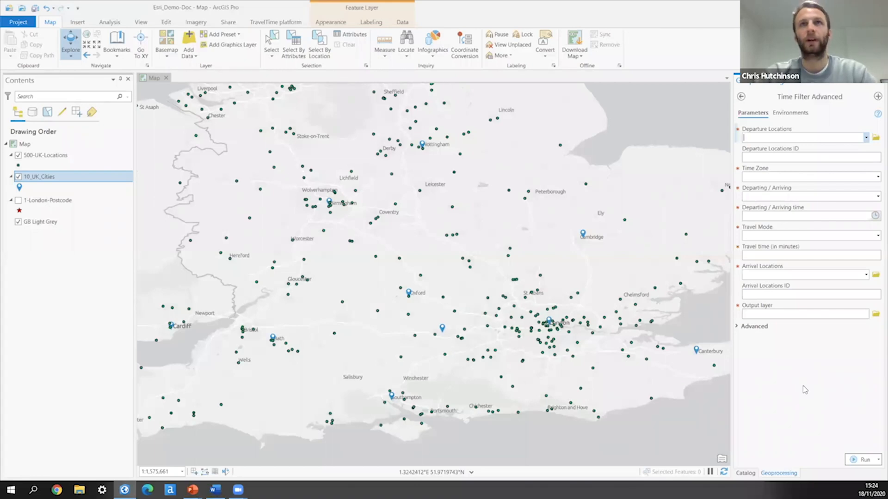
- Set the departure locations to 500-UK-Locations with Employees as the departure locations ID
click(866, 138)
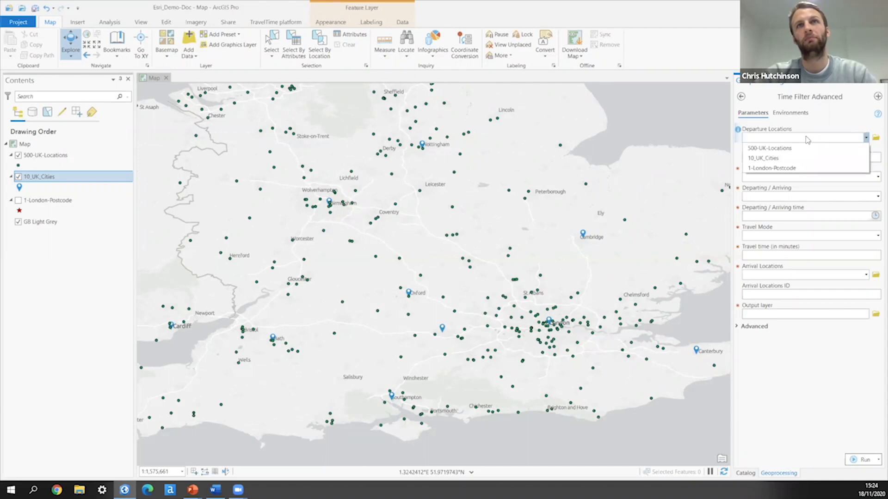
click(794, 149)
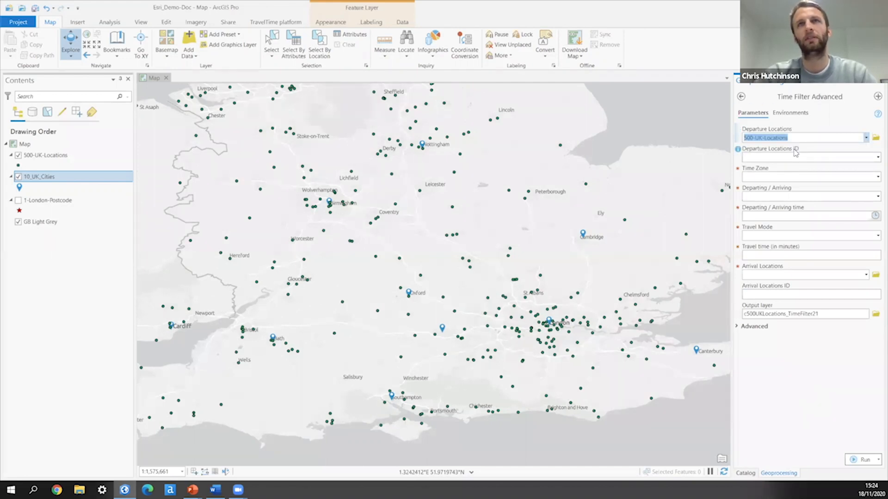
click(875, 160)
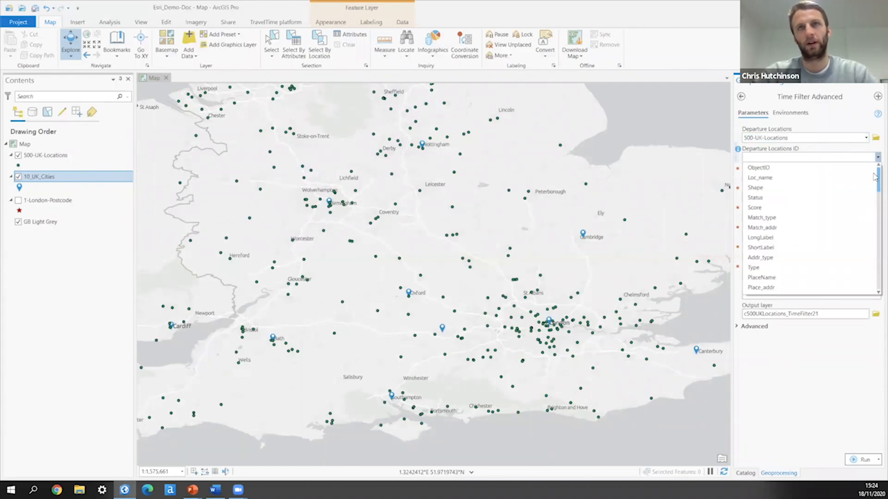
drag(875, 176, 876, 295)
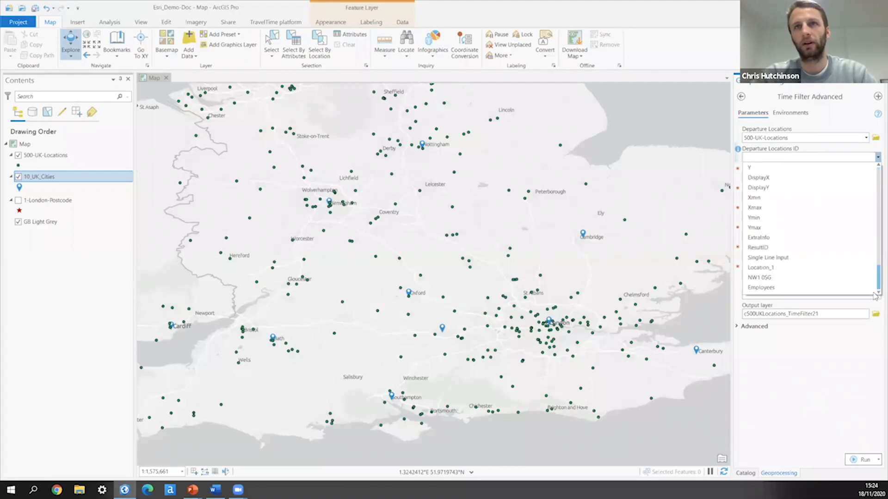
click(768, 289)
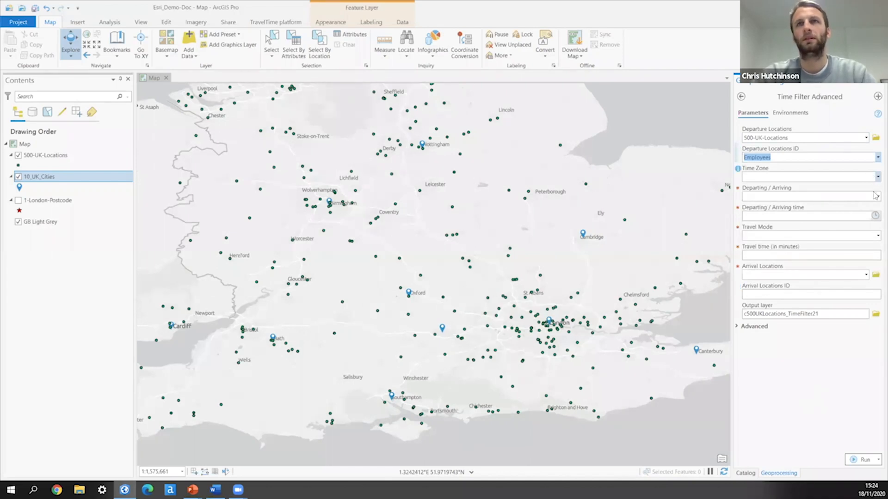
- Set the time zone of the time filter to Europe/London
click(877, 176)
drag(877, 194, 878, 281)
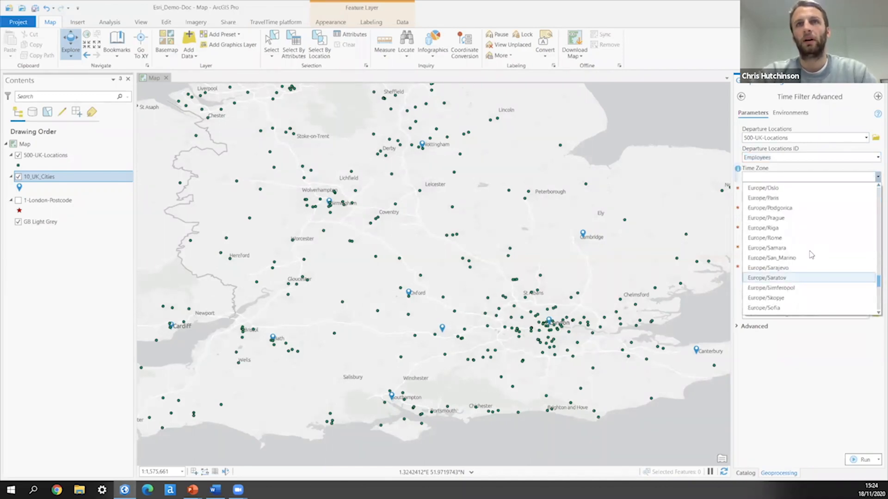
scroll(810, 250, up, 4)
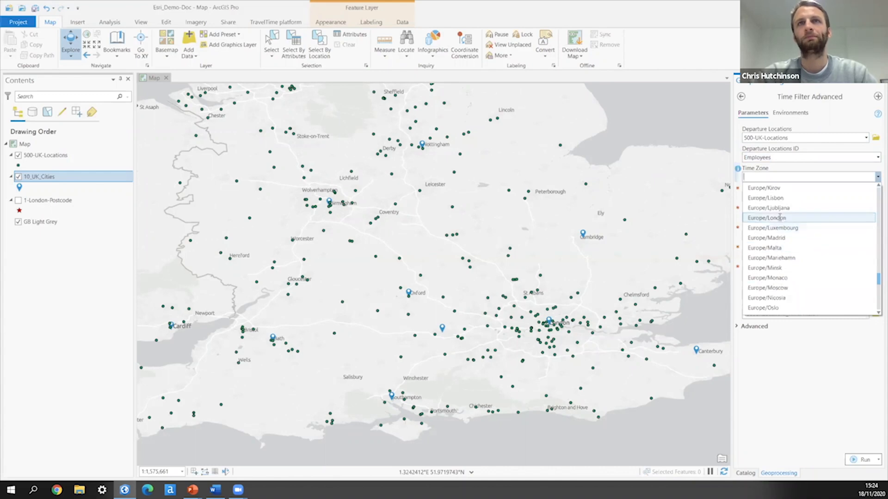
click(784, 217)
- Set the time filter to arrival, with an arriving time of 18/11/2020 09:00:00
click(874, 197)
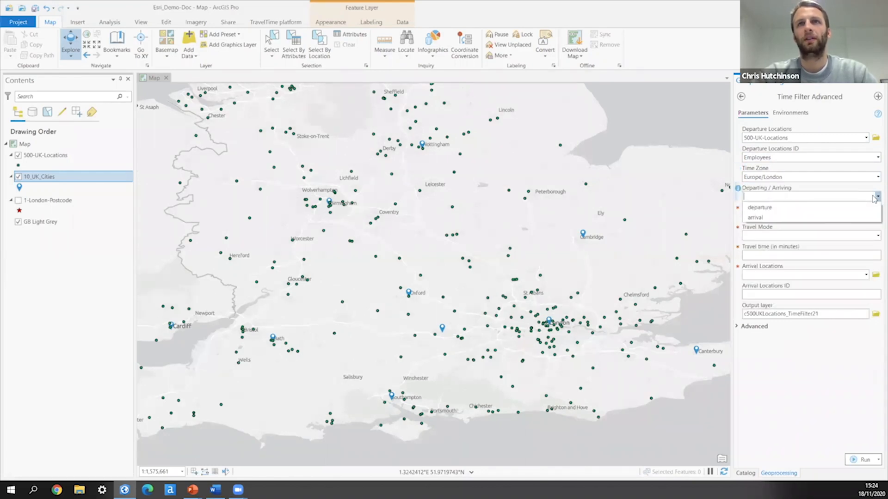
click(770, 218)
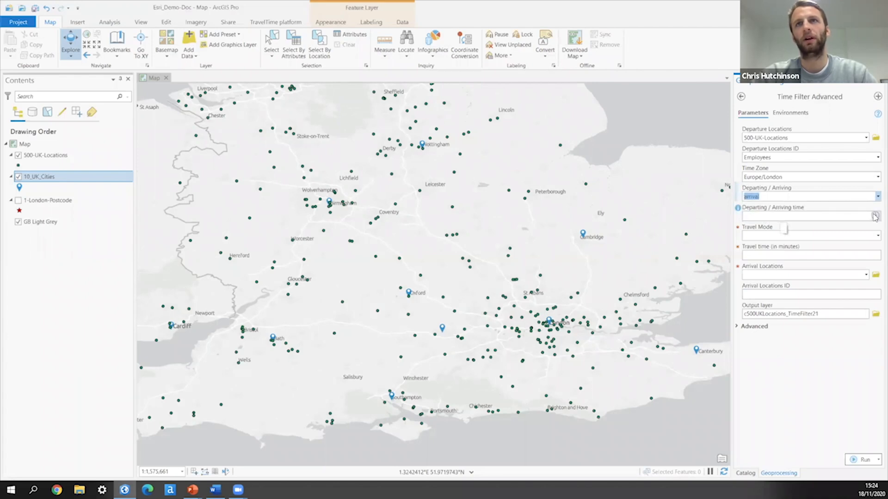
click(874, 216)
click(842, 370)
text(09:00:00)
click(833, 415)
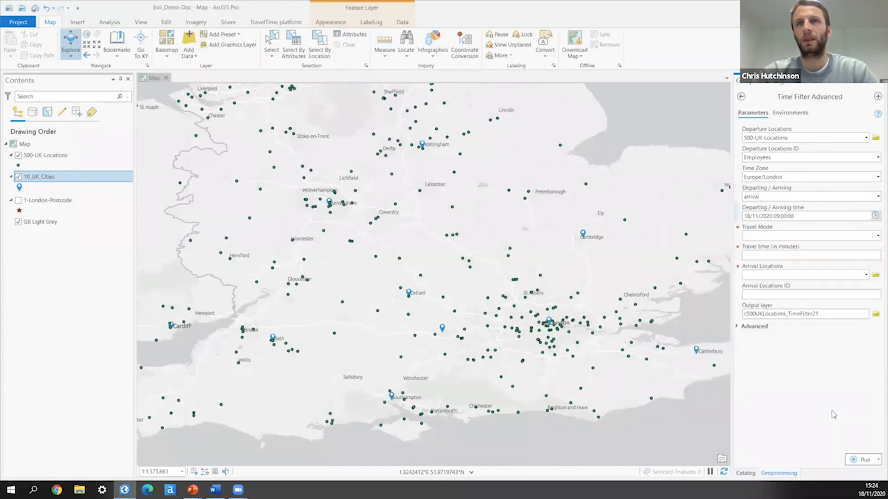
- Set the travel mode to public_transport and the travel time to 240 minutes
click(877, 235)
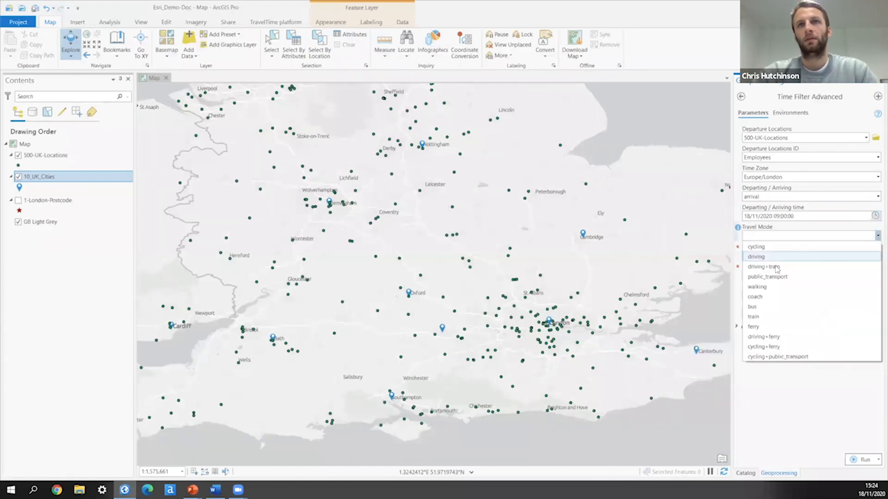
click(769, 276)
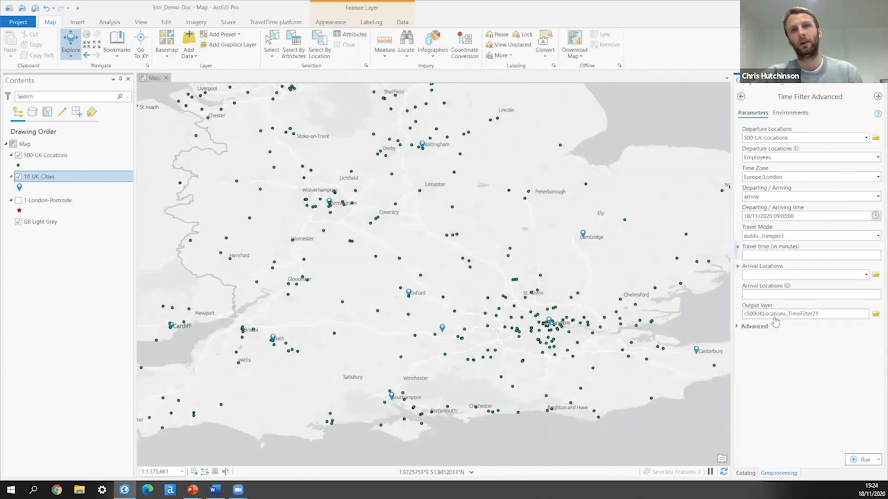
click(759, 253)
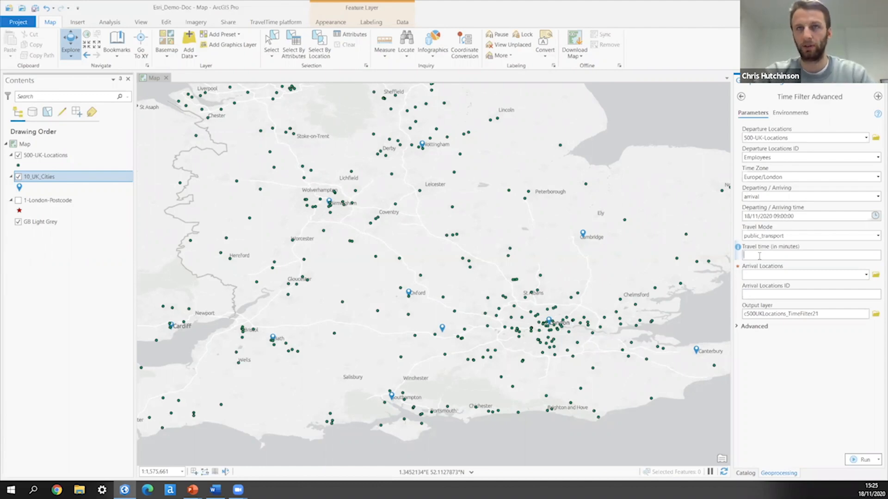
text(240)
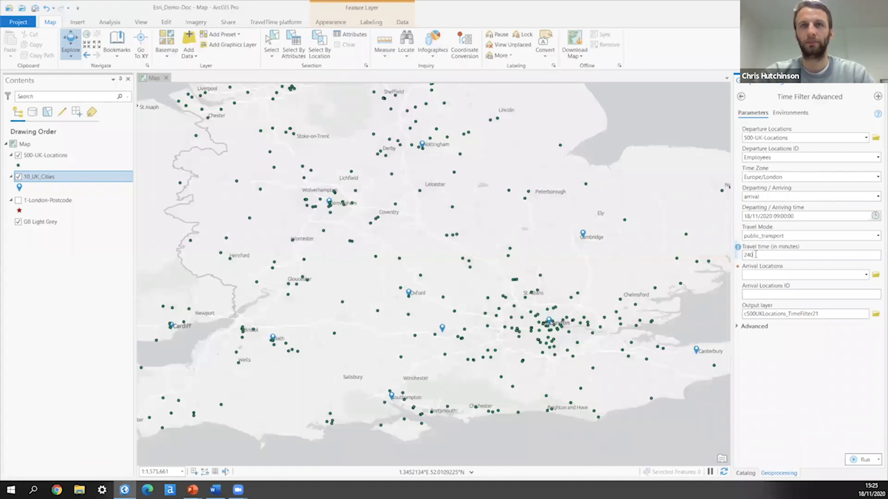
- Set the arrival locations to 10_UK_Cities with City as the arrival locations ID
click(866, 276)
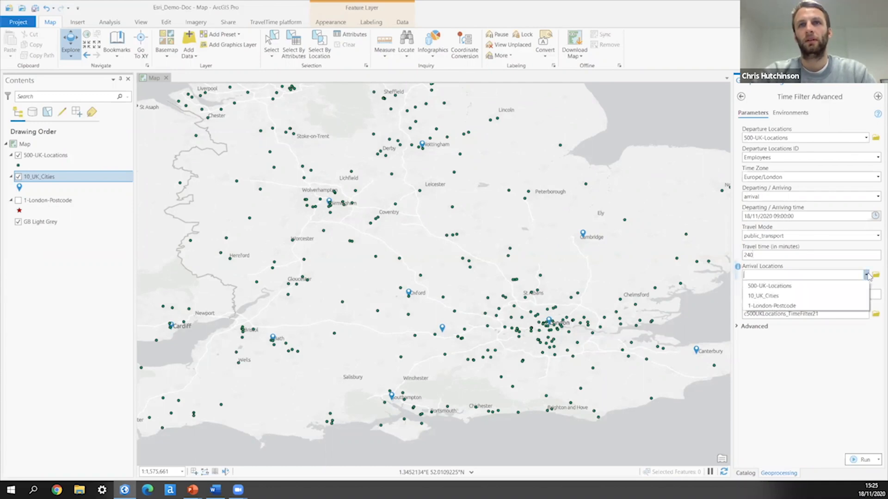
click(761, 297)
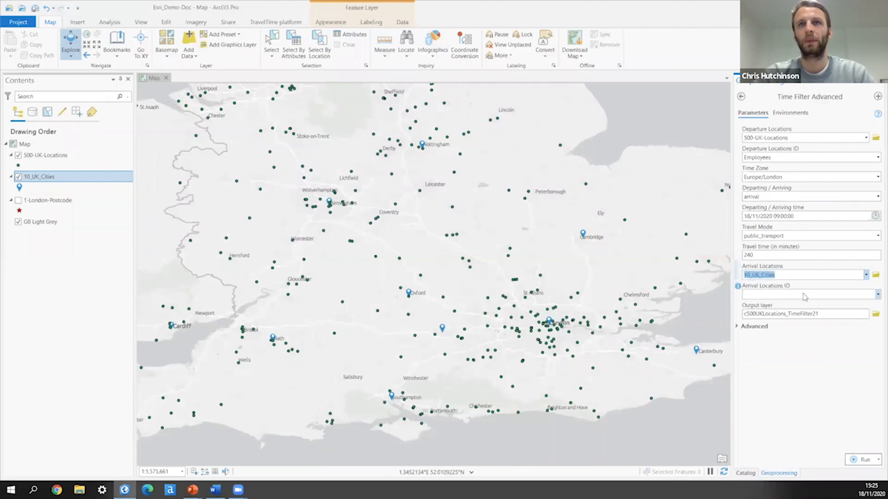
click(827, 295)
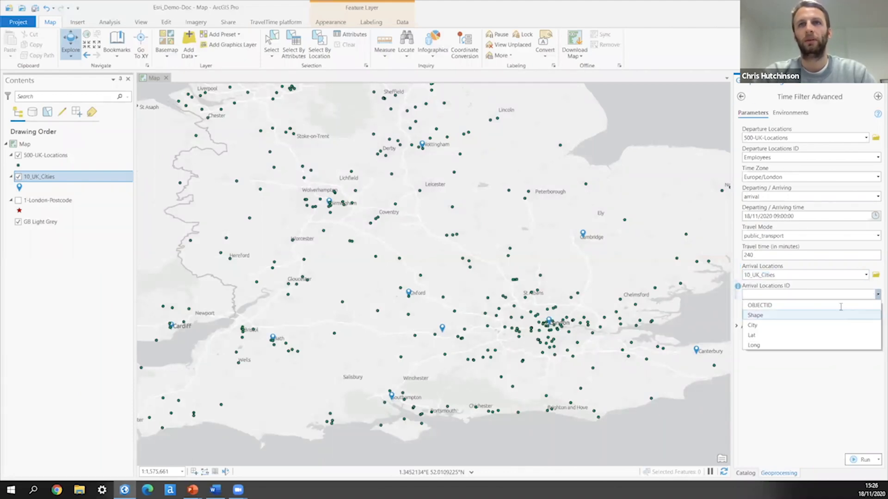
click(758, 324)
- Review the advanced boarding, walking, driving, cycling and parking time settings, and run the Time Filter Advanced tool
click(737, 326)
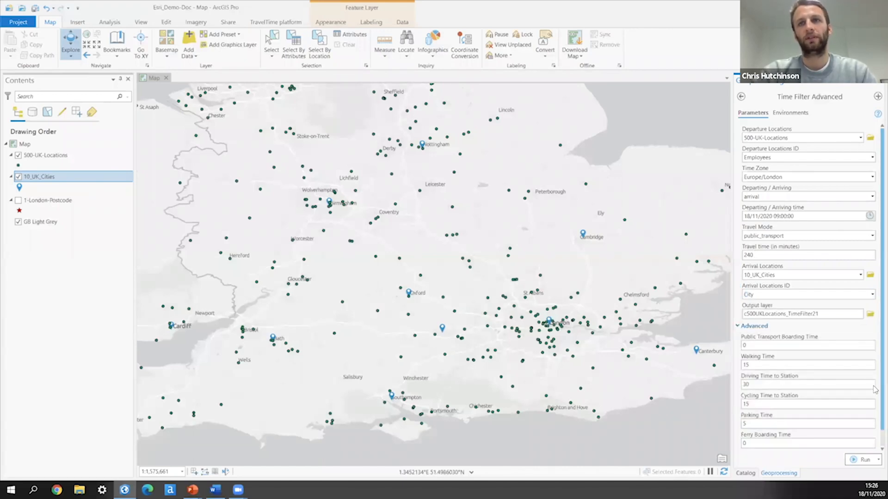
scroll(873, 404, down, 1)
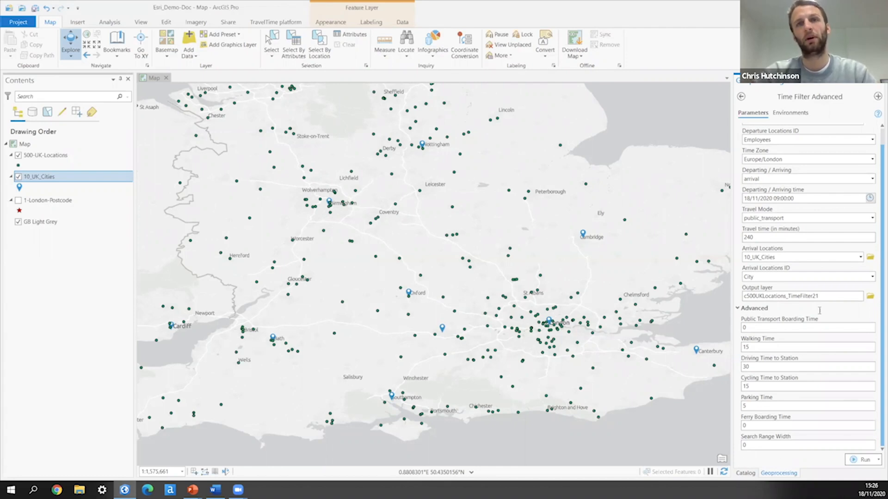
click(762, 345)
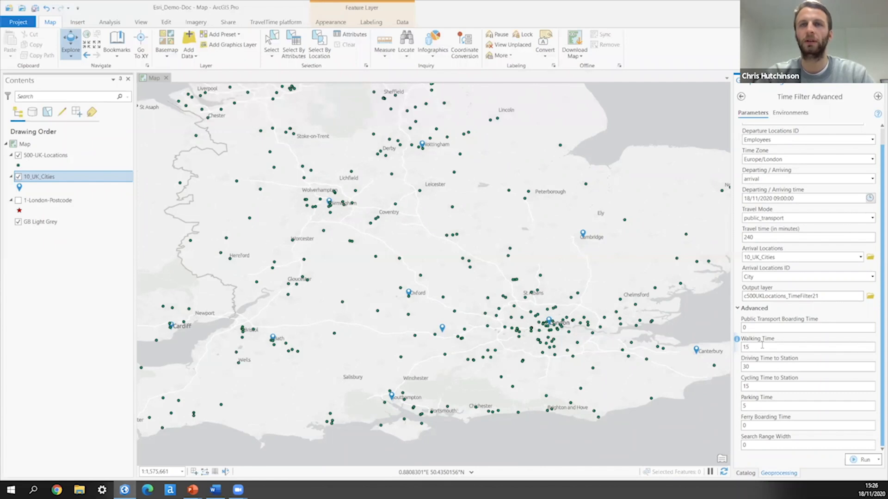
click(762, 345)
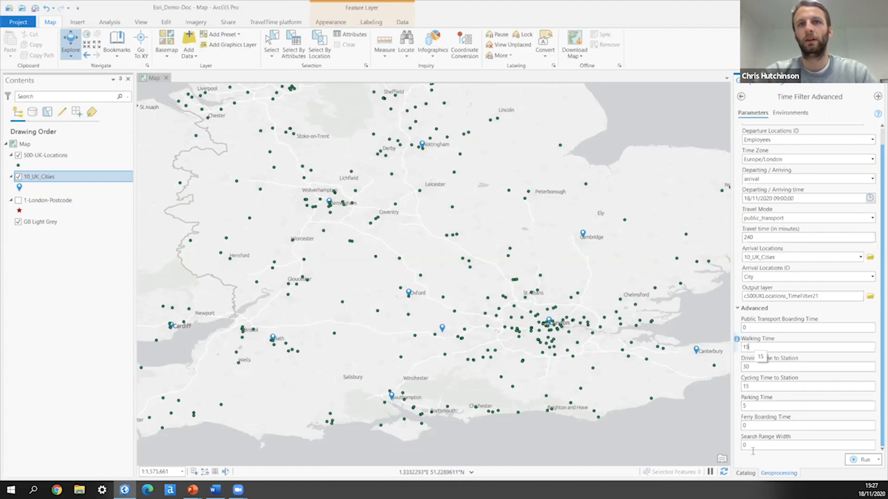
click(751, 308)
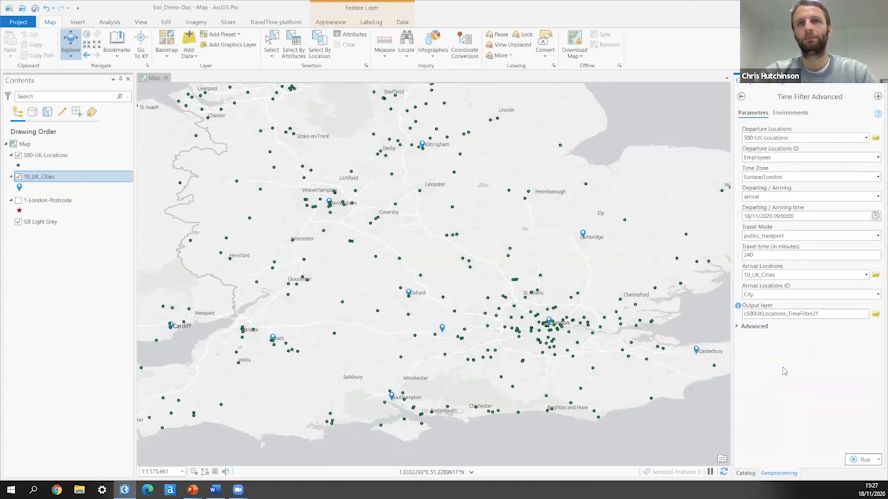
click(861, 460)
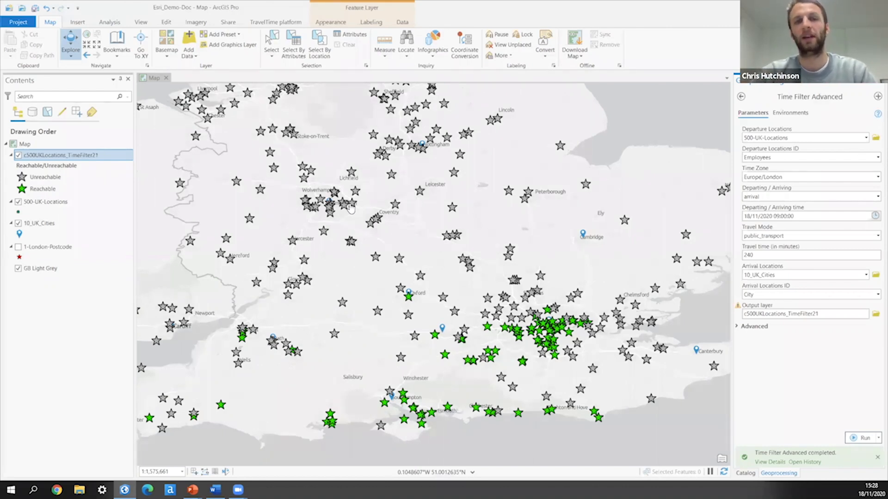
- Open the attribute table of the c500UKLocations_TimeFilter21 layer, enlarge it and widen the Departure_locations_ID column to fit its name
click(88, 157)
right_click(89, 159)
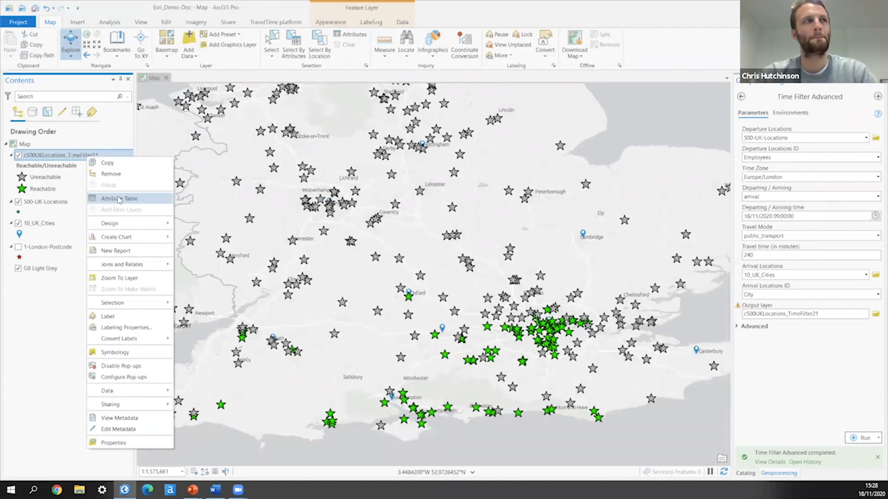
click(119, 198)
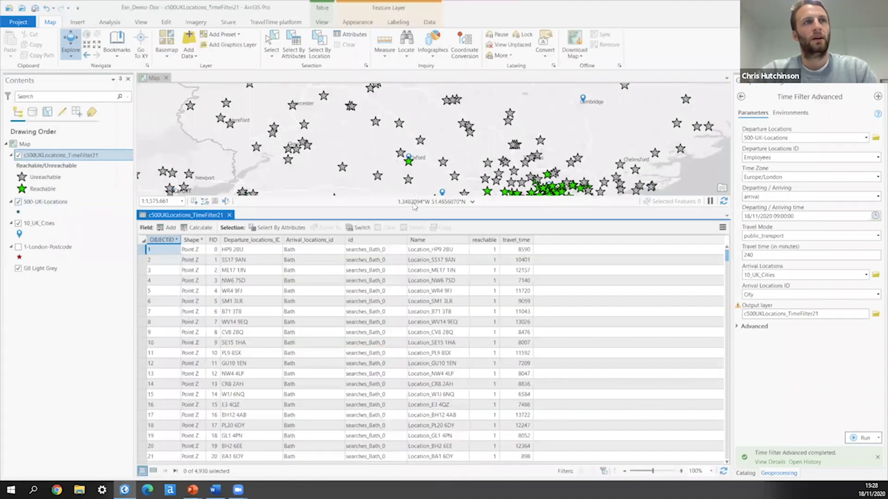
drag(417, 208, 417, 142)
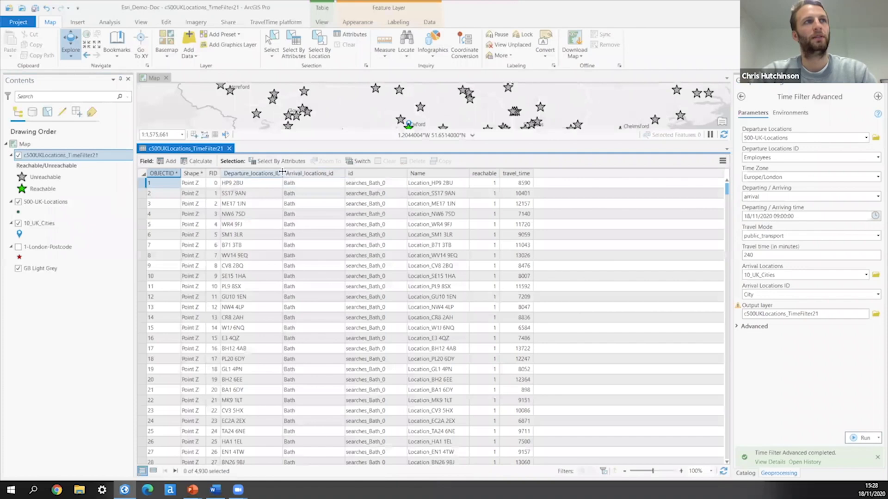
double_click(286, 172)
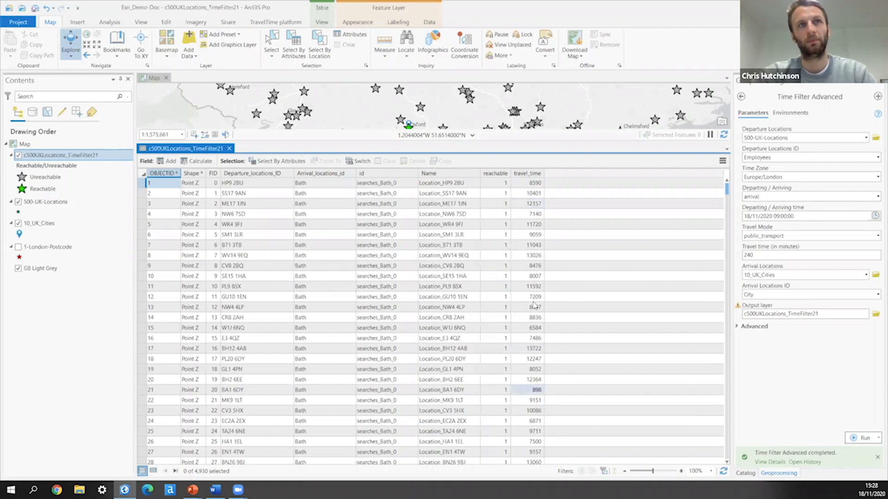
- Examine the reachable and travel_time values of the departure postcodes for different arrival cities, and close the attribute table
scroll(519, 231, down, 2)
scroll(519, 231, down, 19)
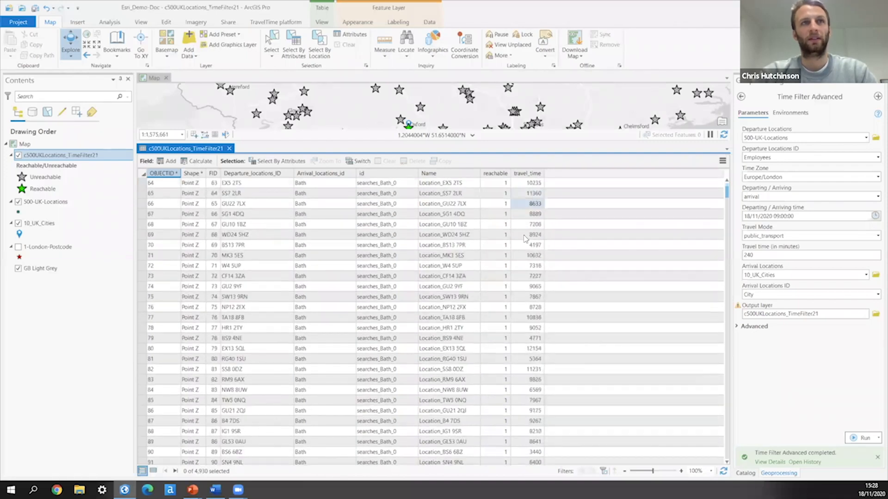
scroll(525, 238, down, 18)
scroll(462, 273, down, 5)
scroll(460, 263, down, 5)
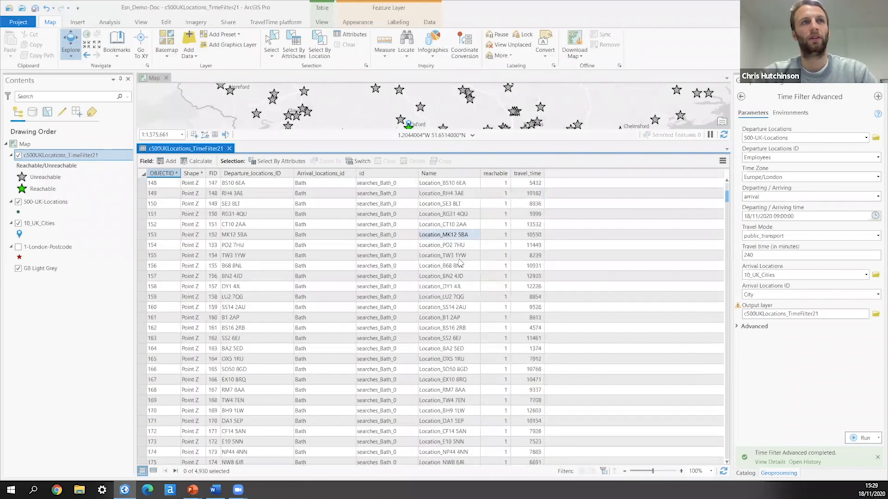
scroll(471, 235, down, 7)
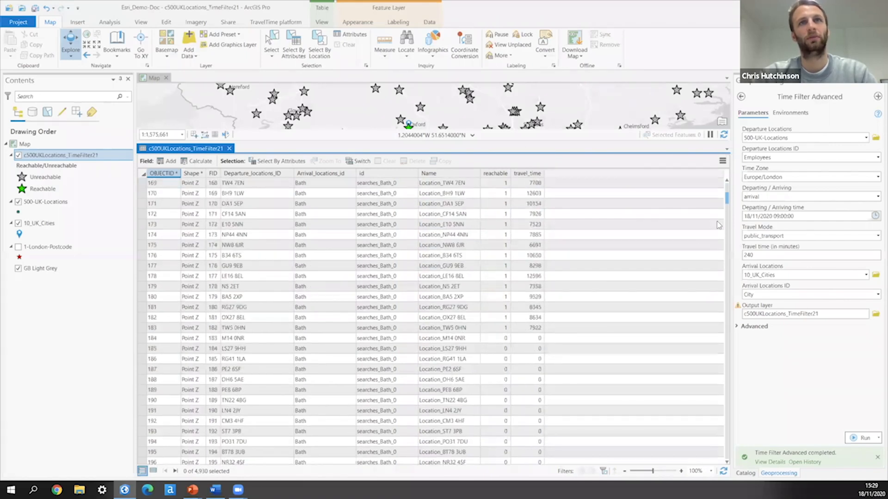
scroll(551, 252, down, 3)
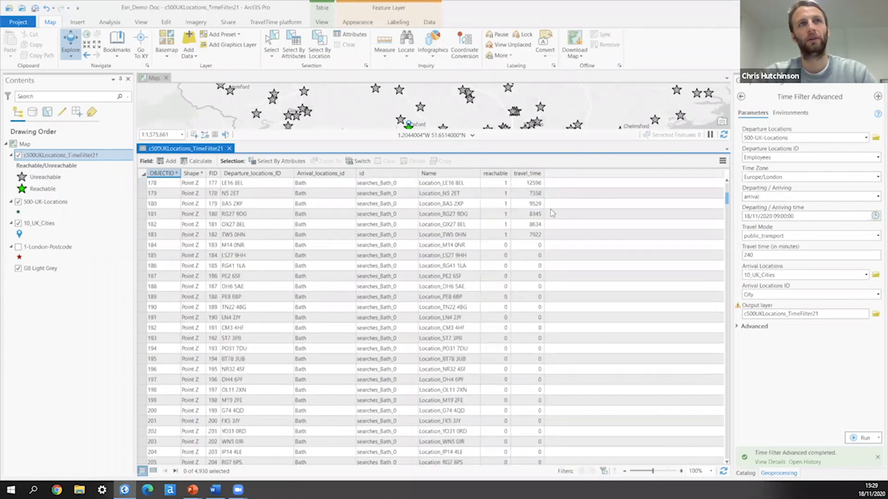
scroll(551, 269, down, 3)
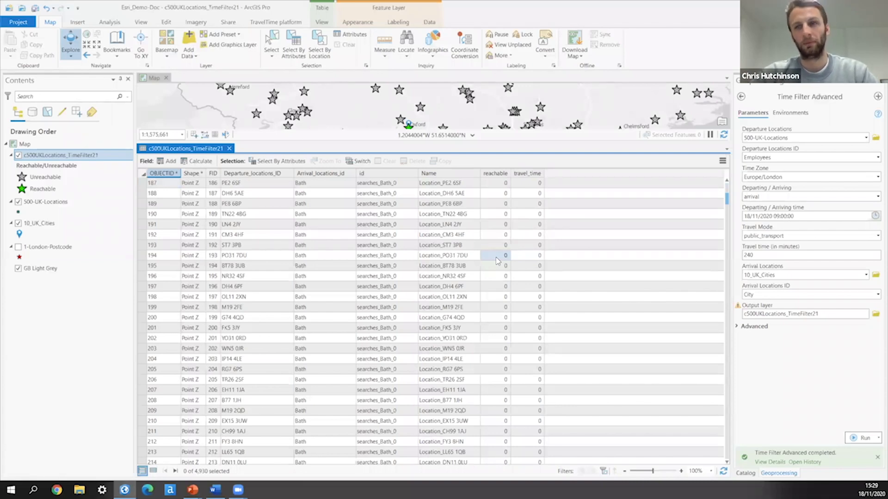
scroll(684, 199, down, 3)
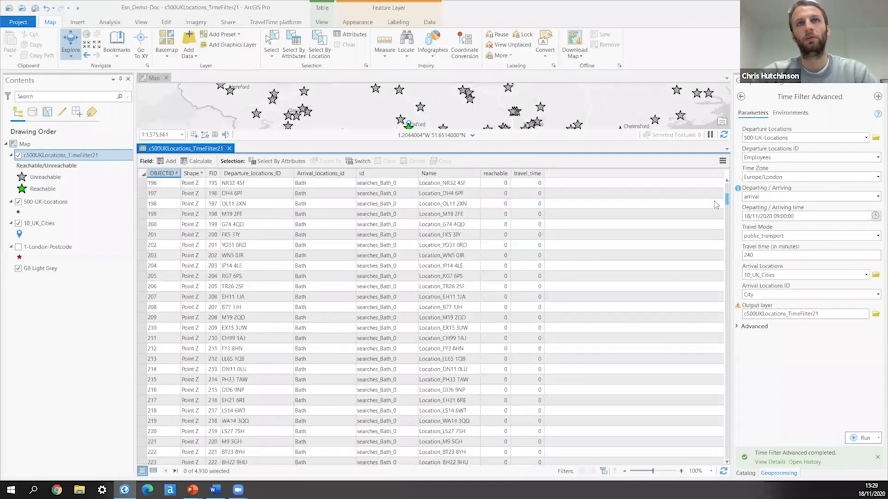
drag(727, 202, 727, 299)
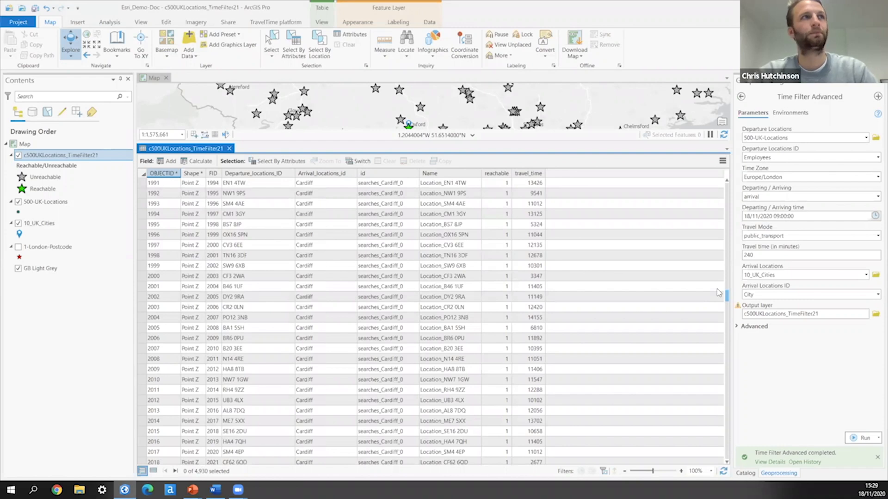
click(229, 148)
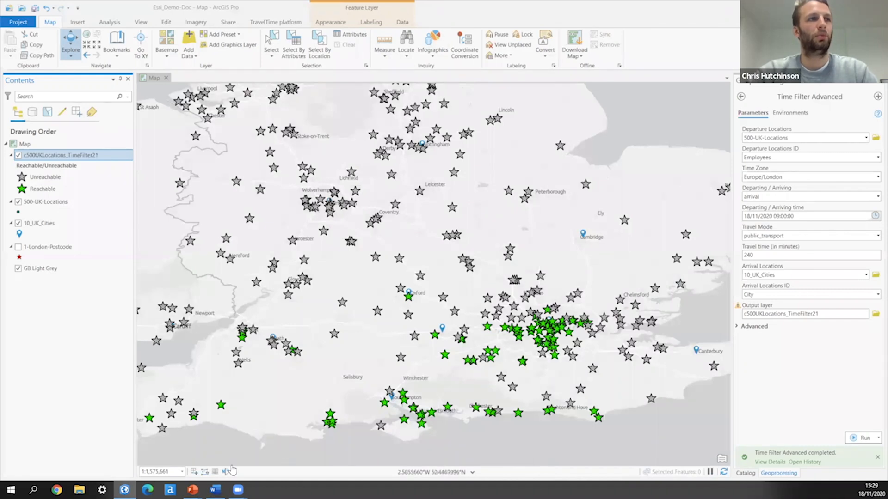
- Switch to the PowerPoint slide show and advance from the Add-in Demo slide to the analysis examples slide
mouse_move(192, 490)
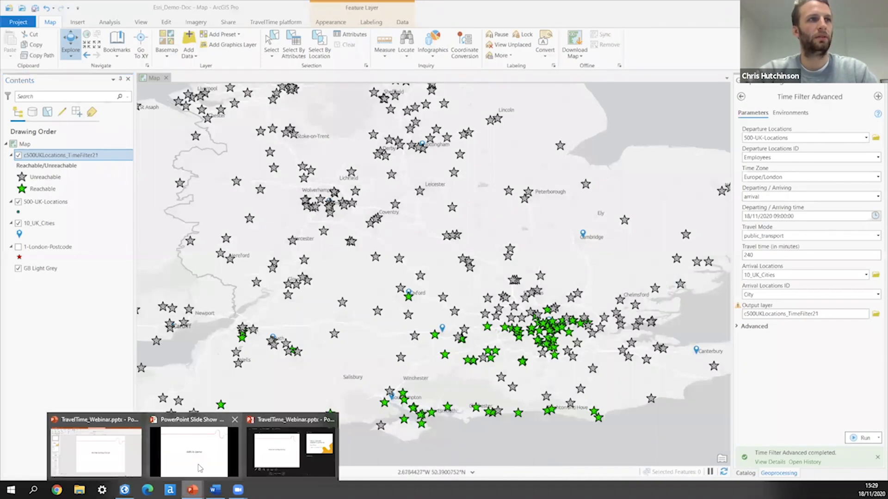
click(200, 468)
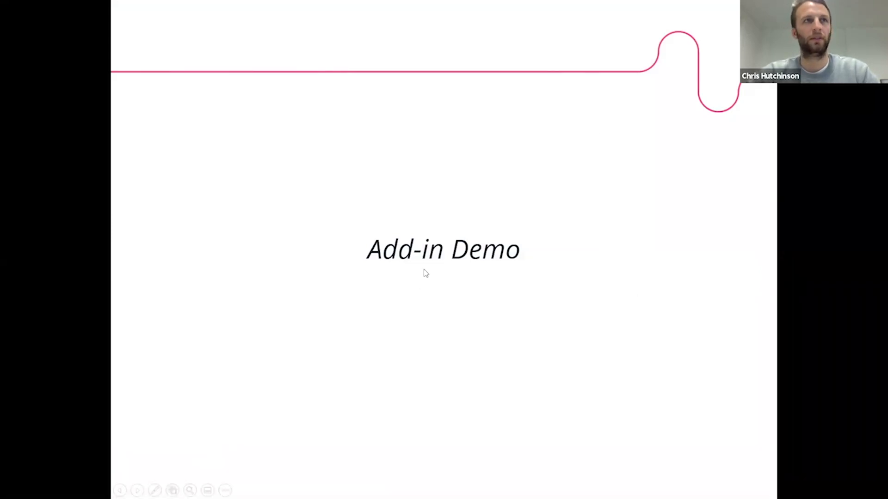
click(438, 252)
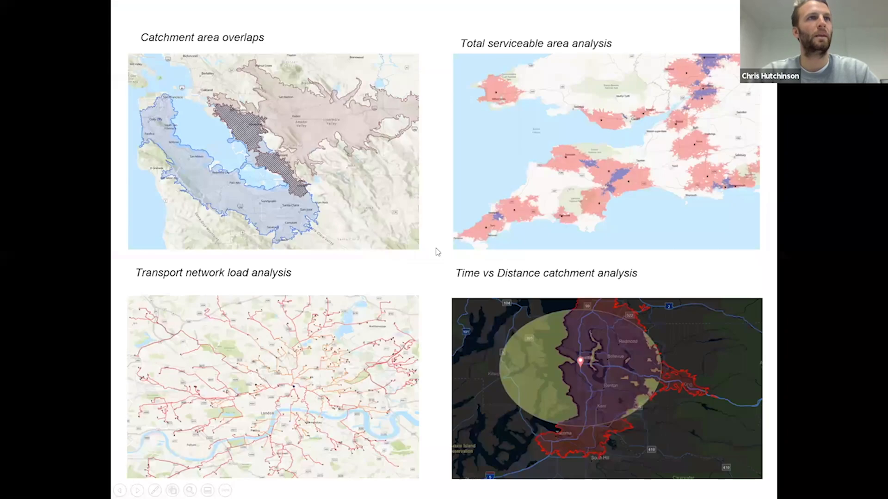